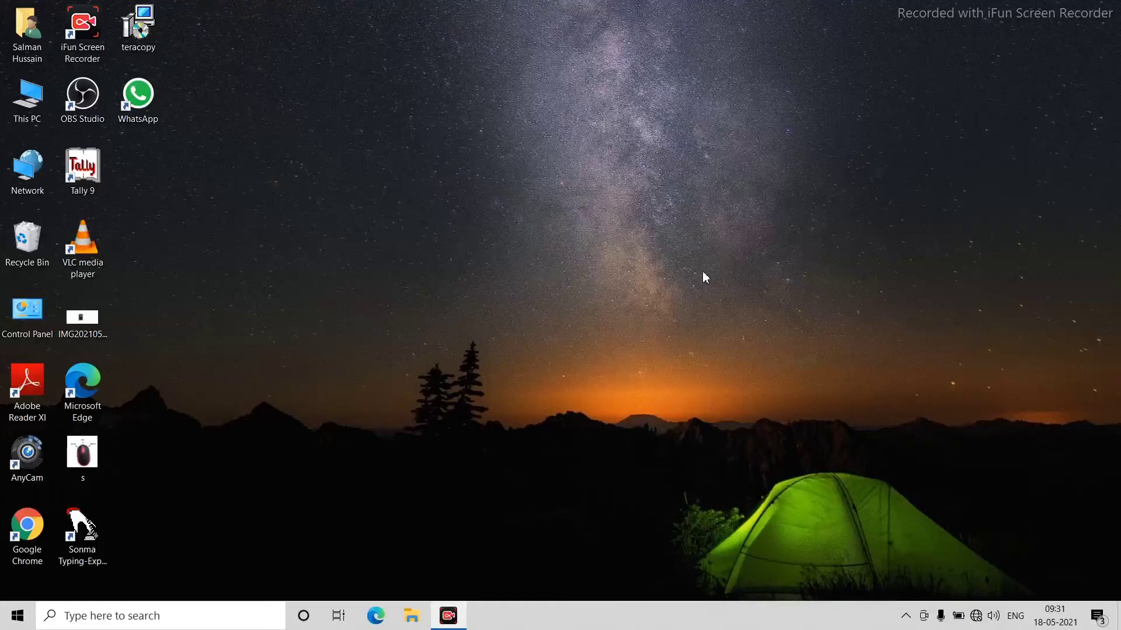
Refresh the desktop several times from its right-click menu.
right_click(535, 196)
click(570, 240)
right_click(520, 196)
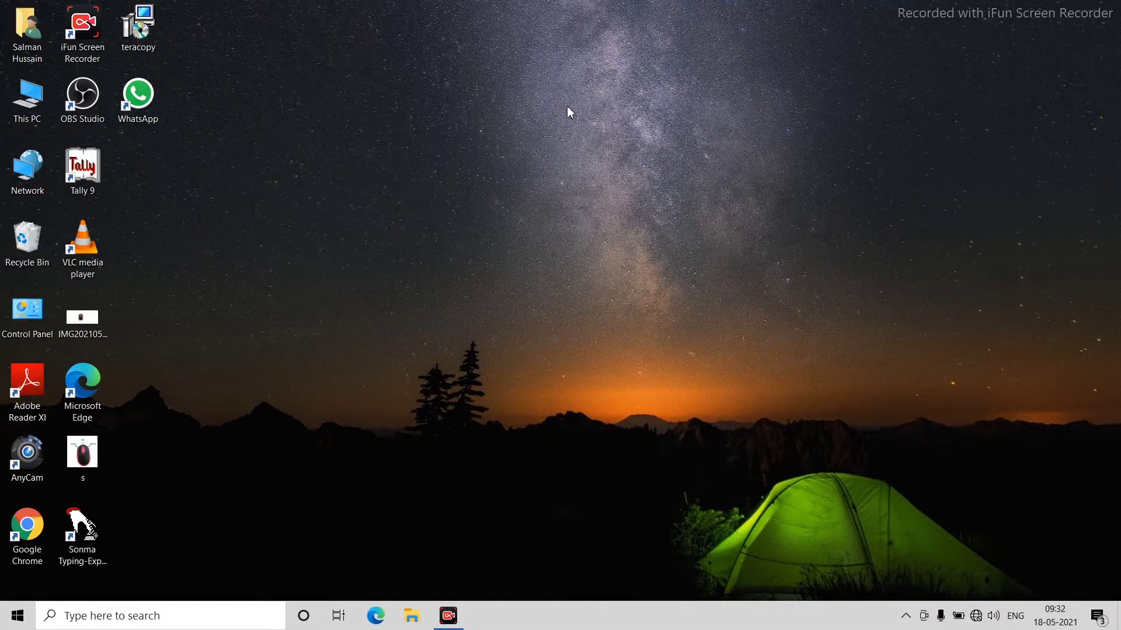
right_click(566, 107)
click(612, 156)
right_click(576, 152)
click(609, 197)
Launch Paint via Run (mspaint) and open the recent picture 'paint Shortcut'.
key(super+r)
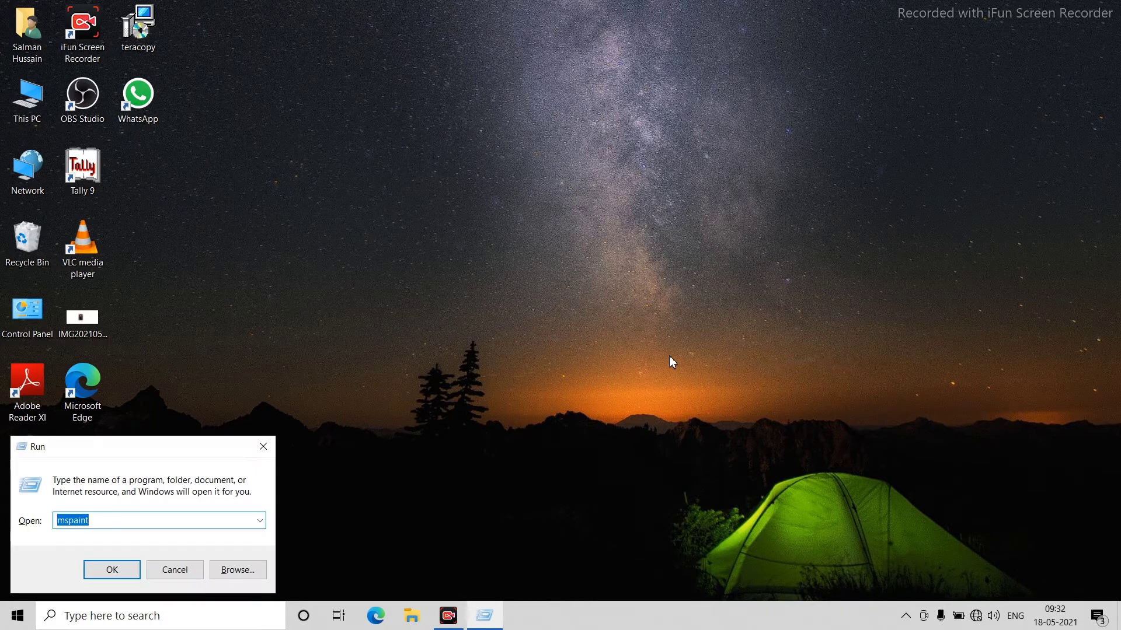
click(113, 569)
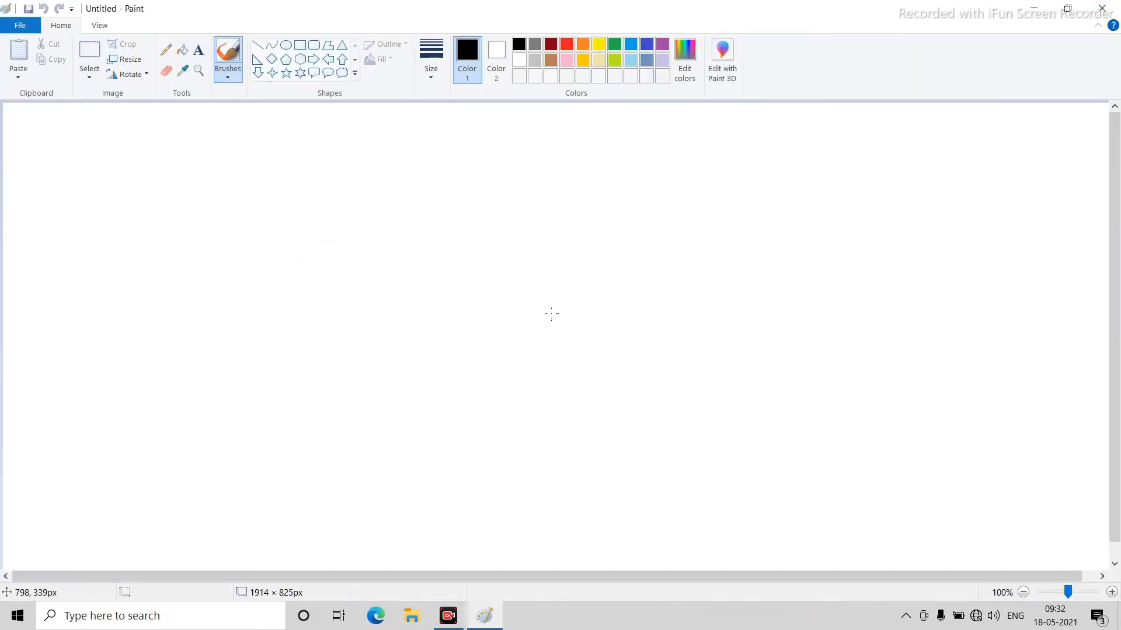
click(23, 26)
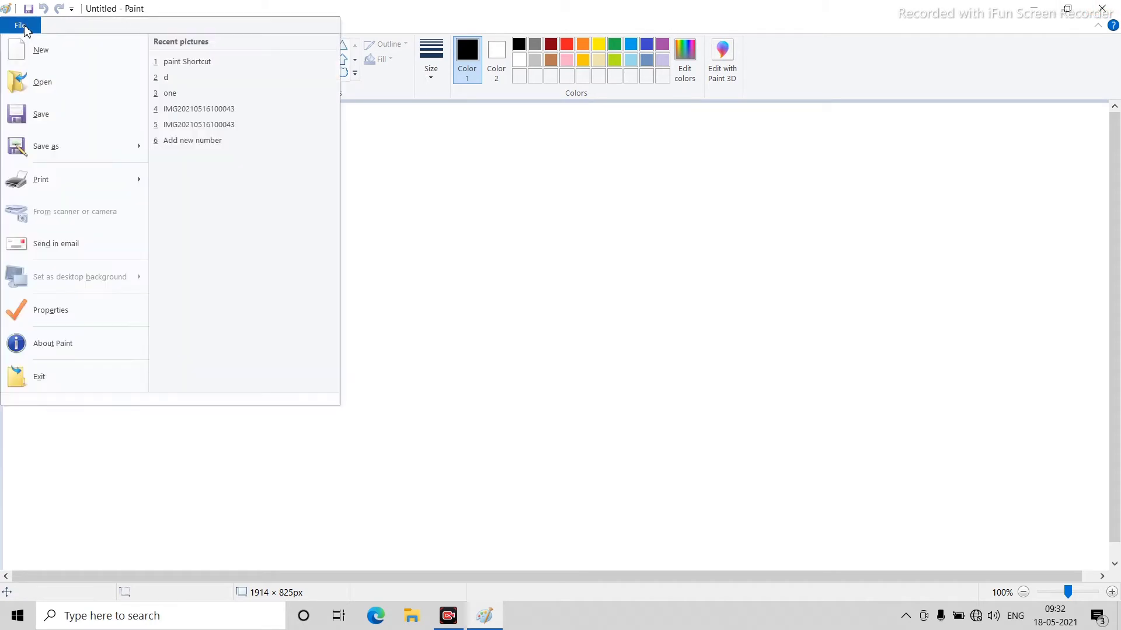
click(169, 62)
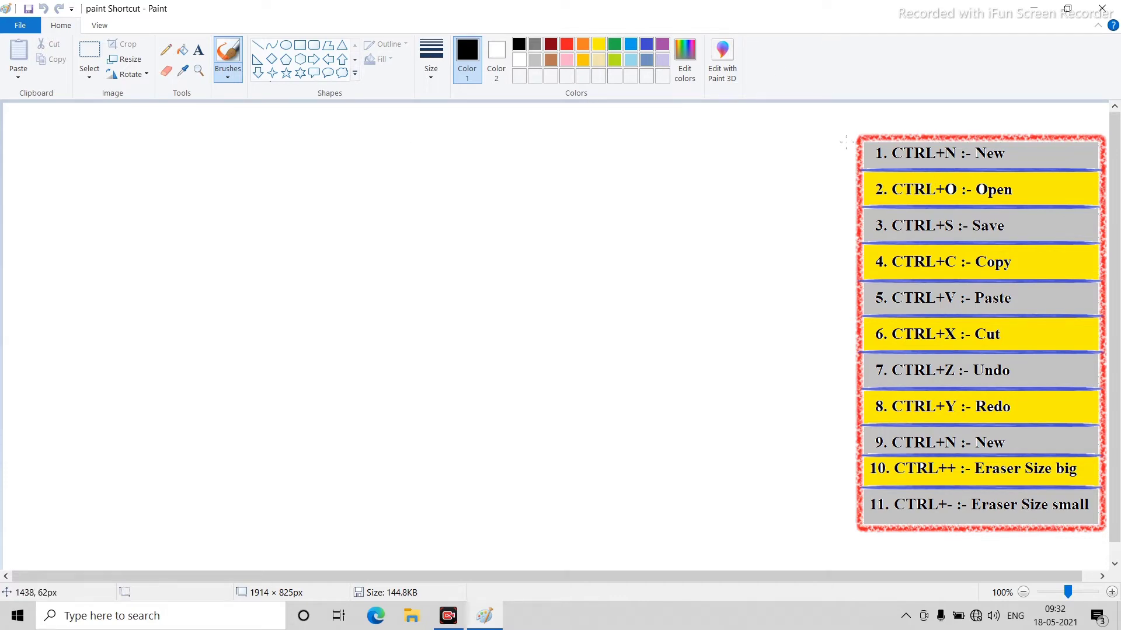
mouse_move(855, 121)
mouse_down()
mouse_move(846, 148)
mouse_move(869, 318)
mouse_move(826, 555)
mouse_move(974, 546)
mouse_move(1106, 484)
mouse_move(879, 133)
mouse_move(842, 136)
mouse_up()
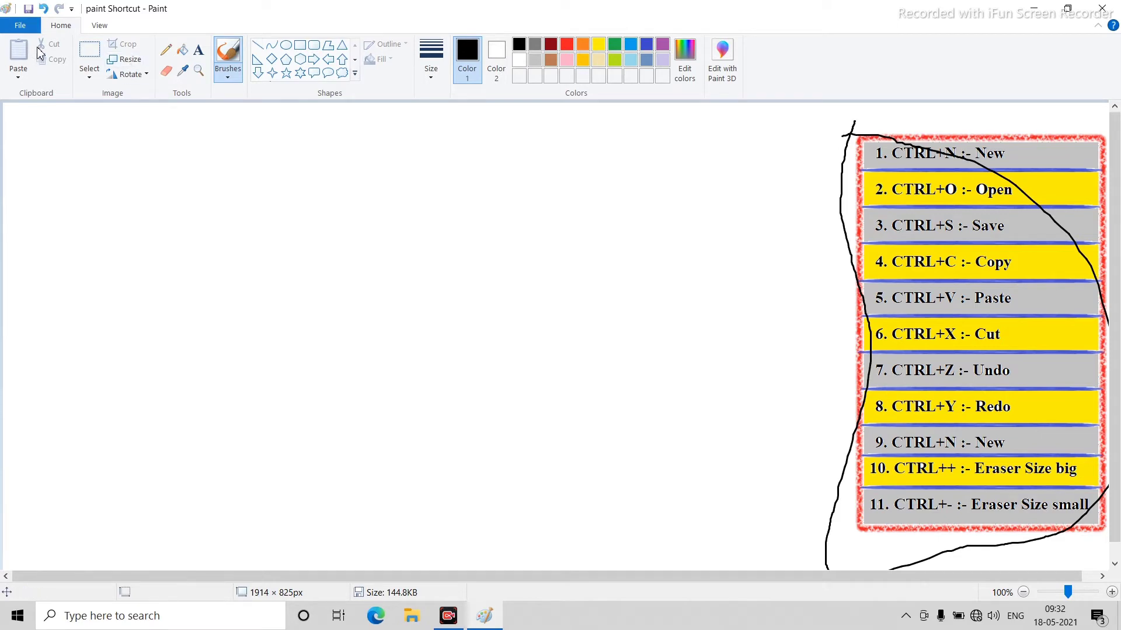
key(ctrl+z)
click(89, 53)
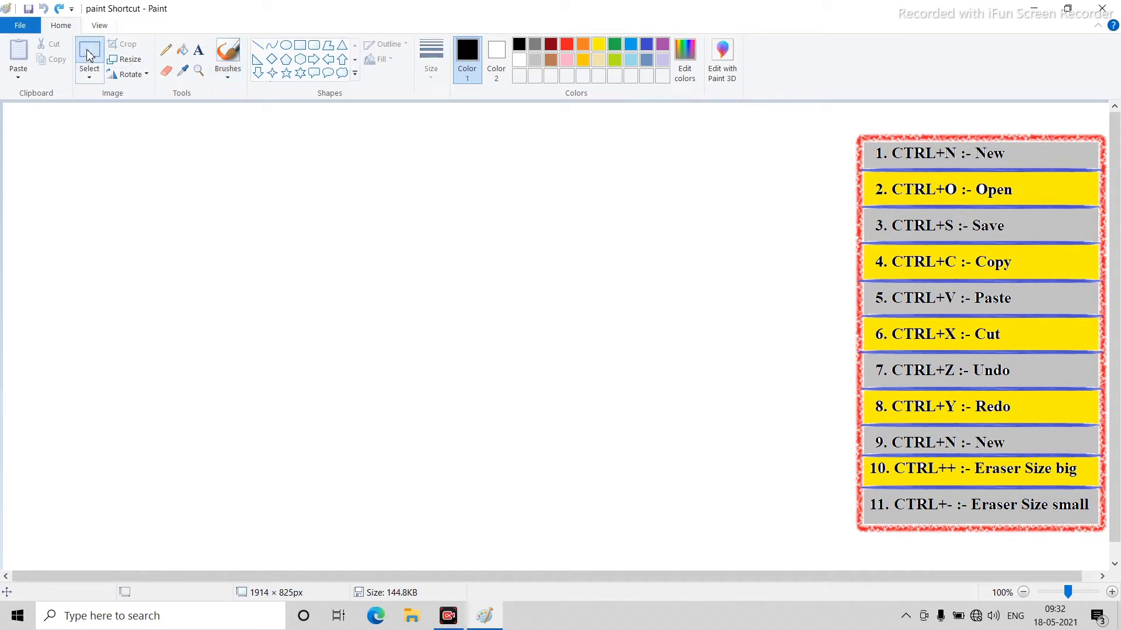
mouse_move(838, 117)
mouse_down()
mouse_move(1114, 461)
mouse_move(1113, 542)
mouse_up()
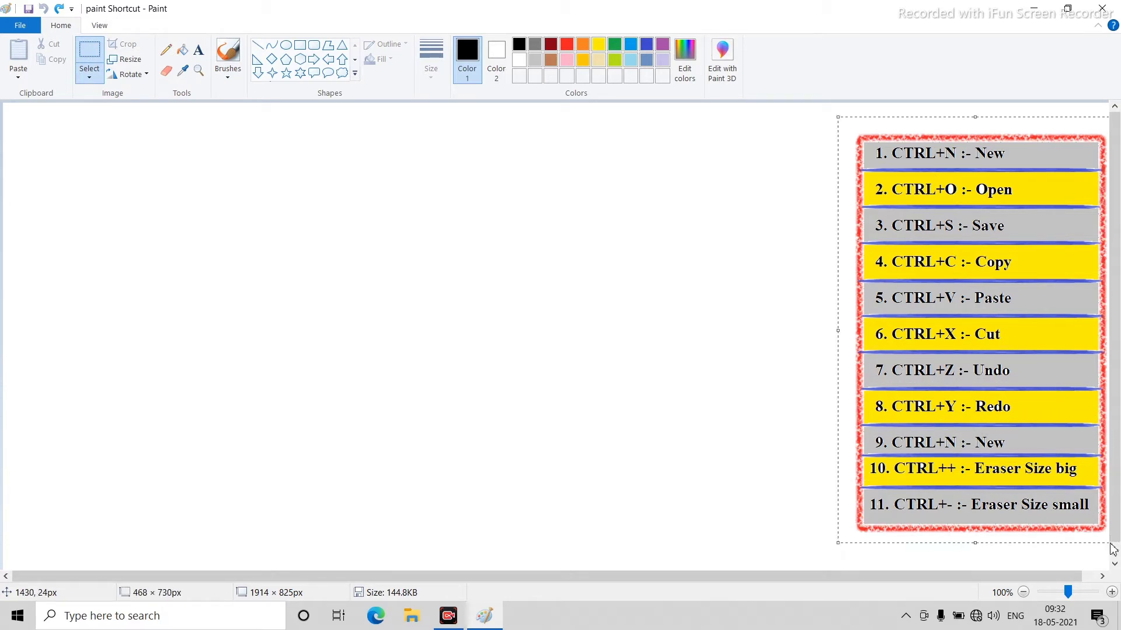
click(550, 318)
mouse_move(839, 126)
mouse_down()
mouse_move(826, 196)
mouse_move(1093, 536)
mouse_move(1115, 536)
mouse_up()
click(640, 374)
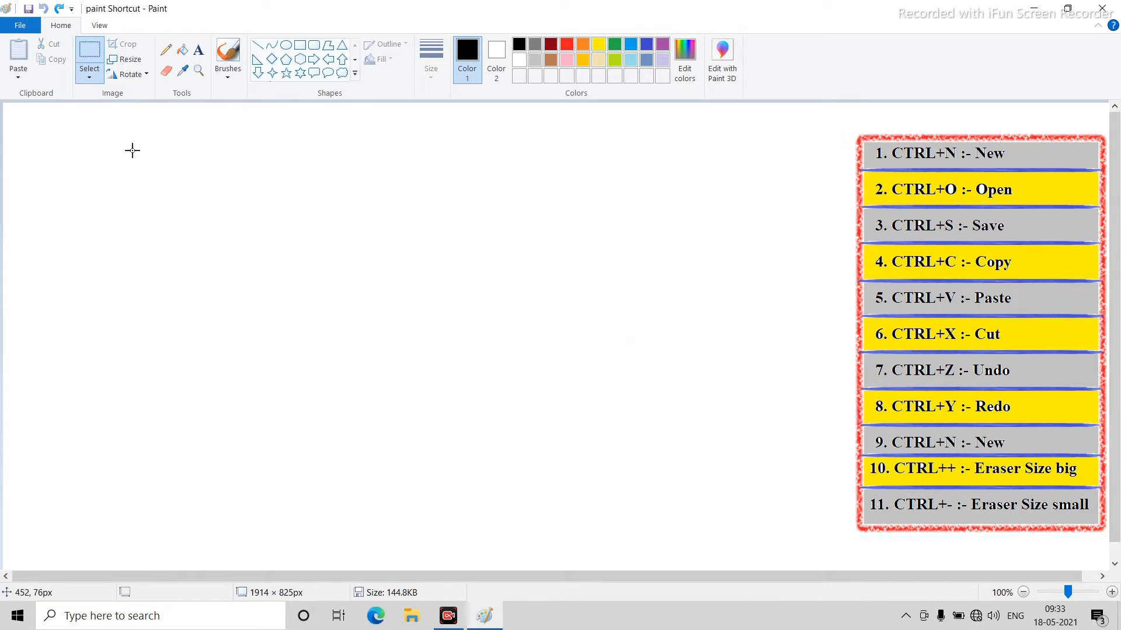
drag(857, 131, 1101, 166)
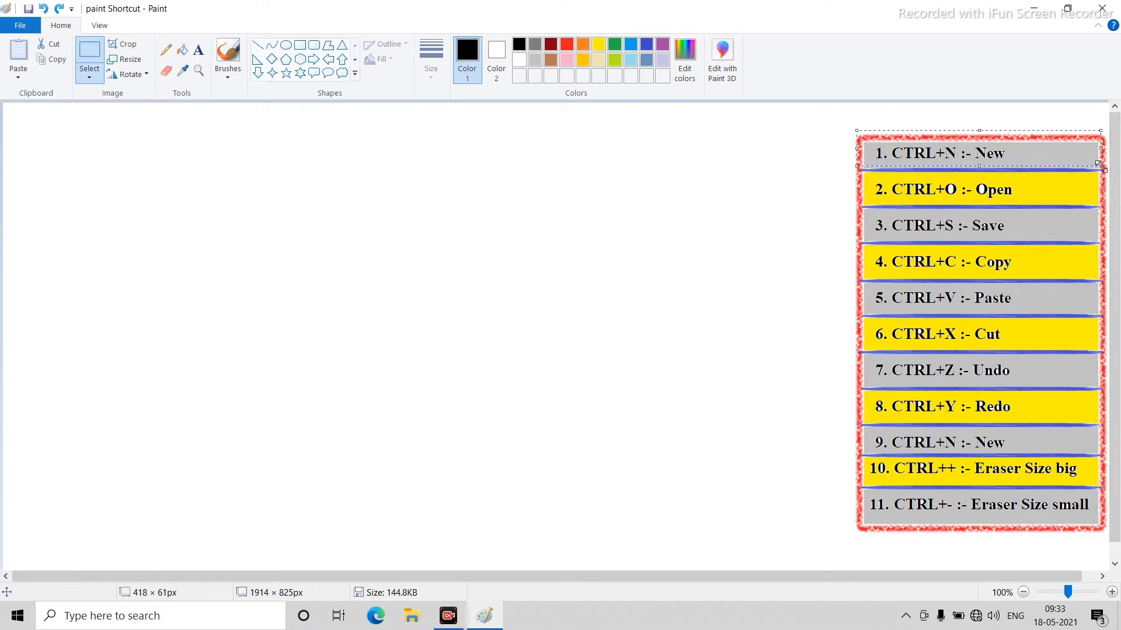
click(652, 249)
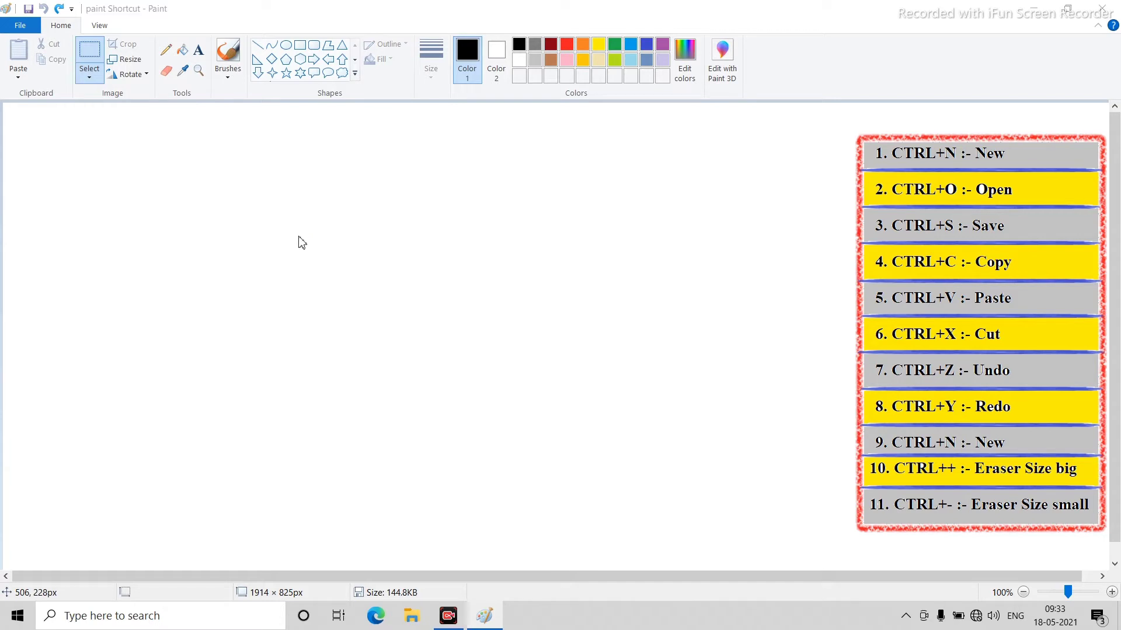
key(ctrl+n)
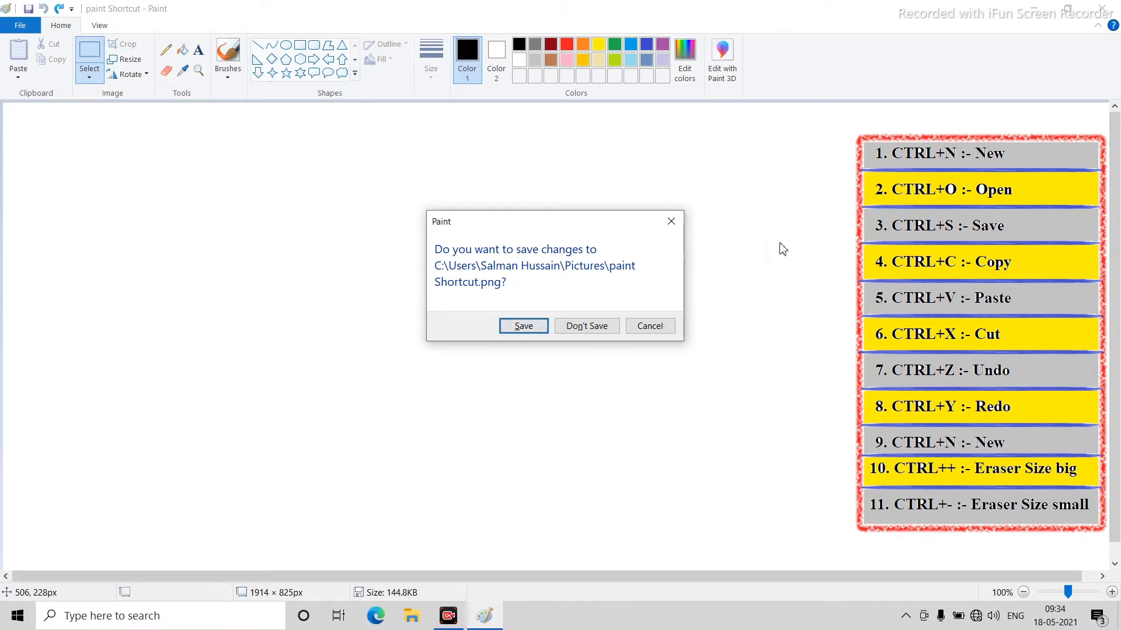
click(582, 327)
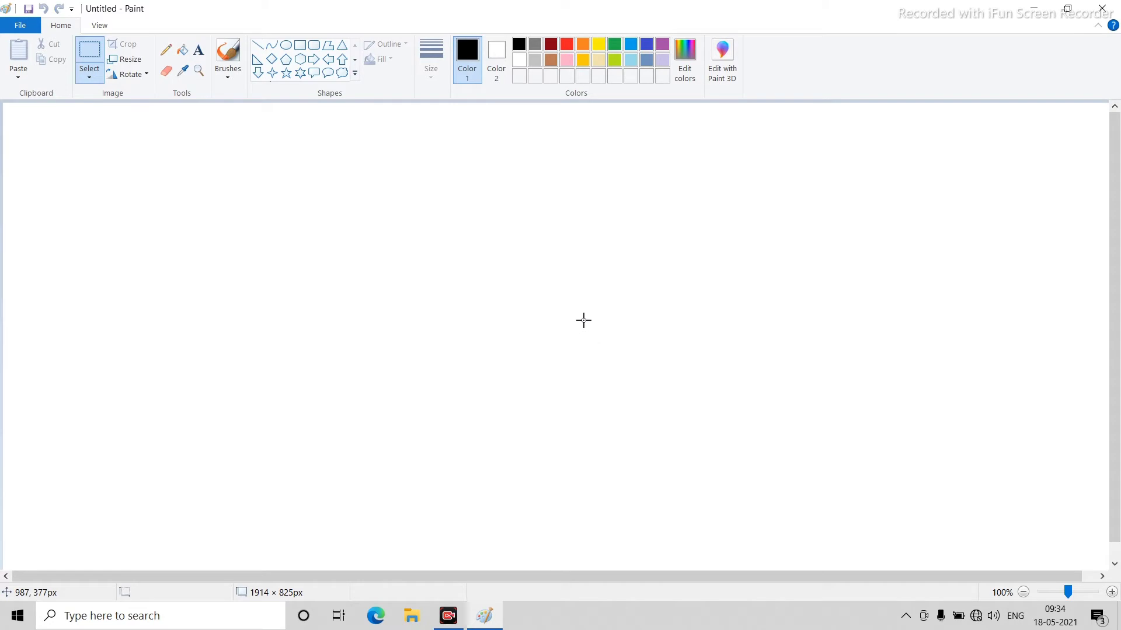
click(22, 26)
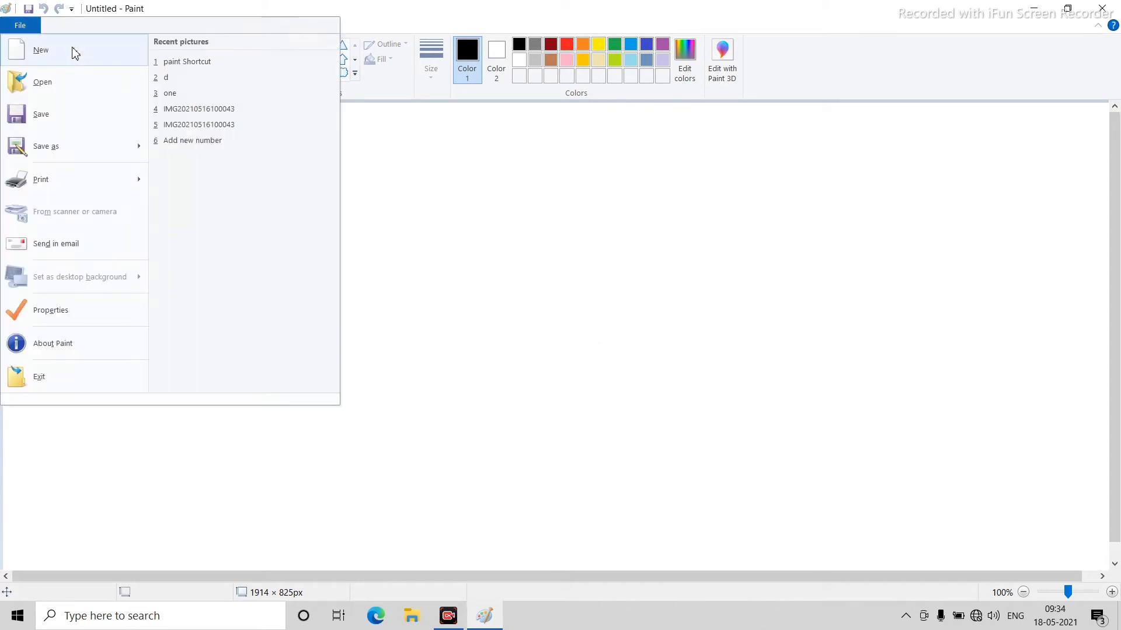
click(189, 63)
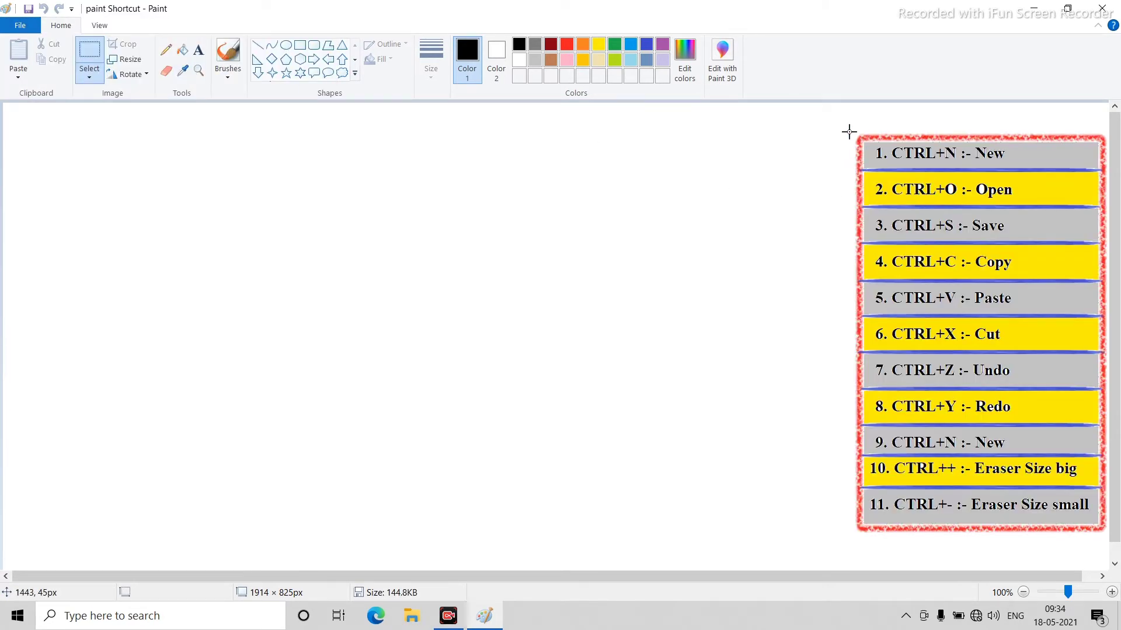
drag(845, 130, 1101, 172)
click(1101, 172)
click(21, 27)
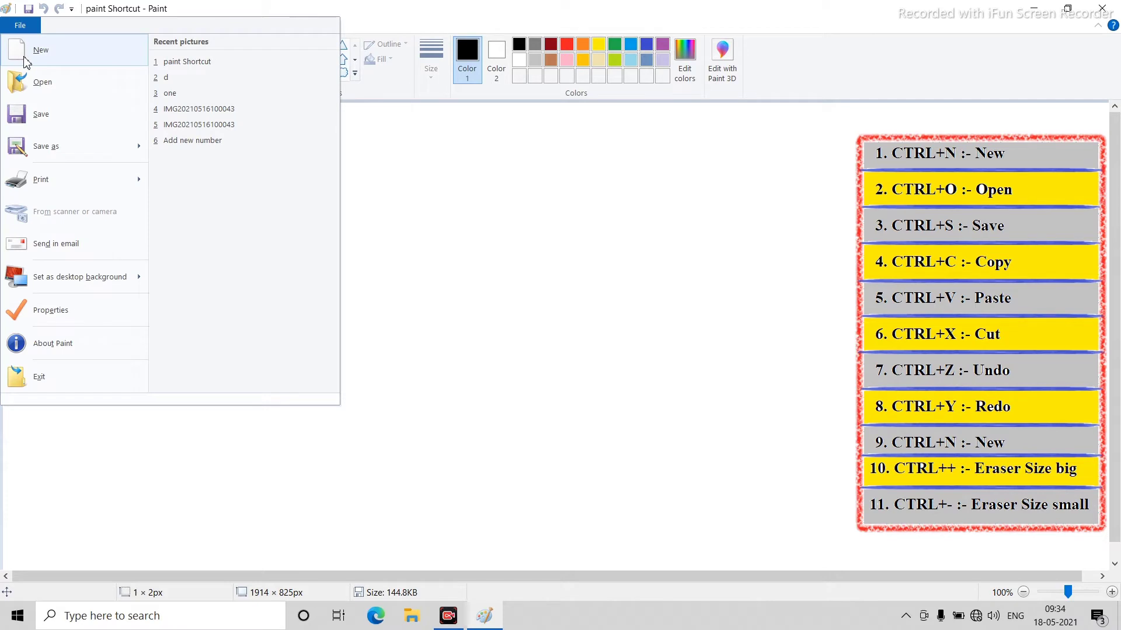
click(657, 181)
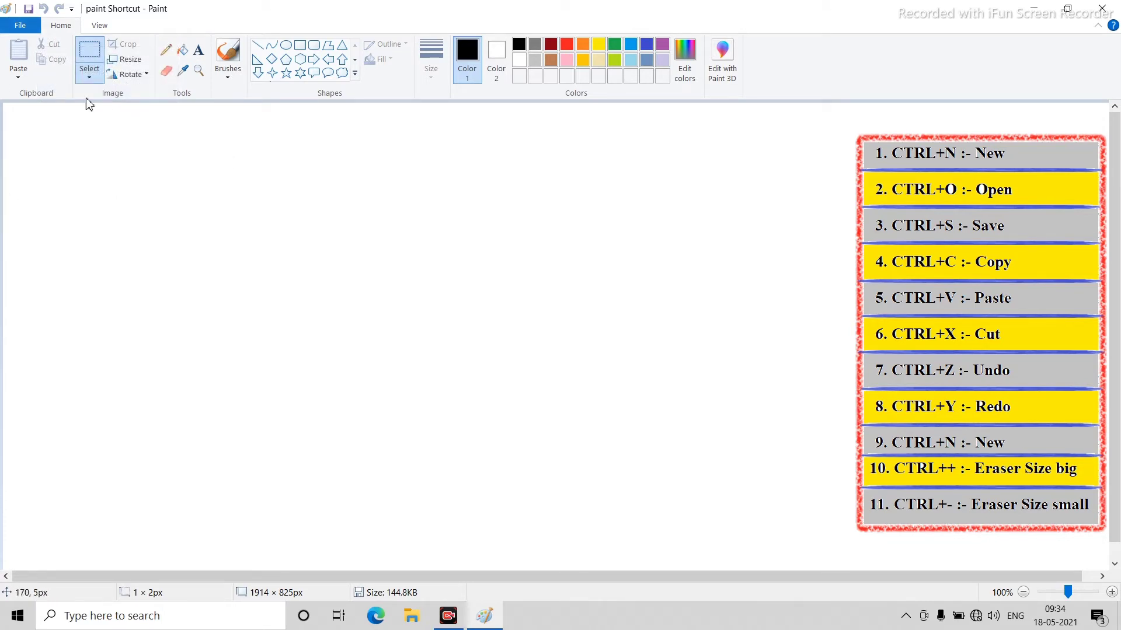
click(21, 26)
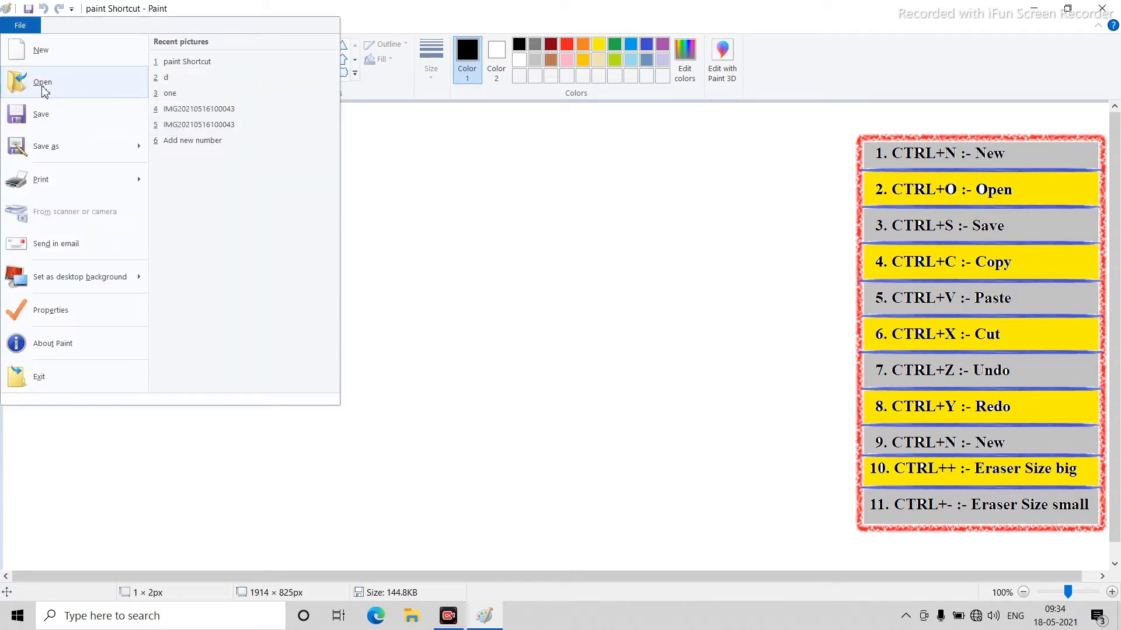
click(413, 188)
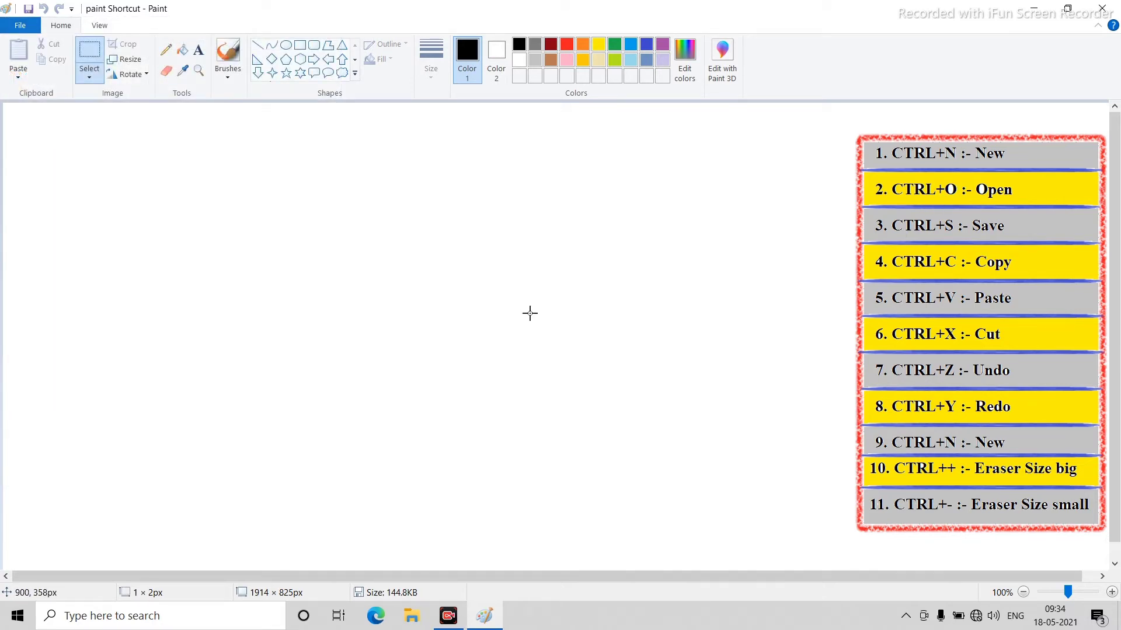
key(ctrl+o)
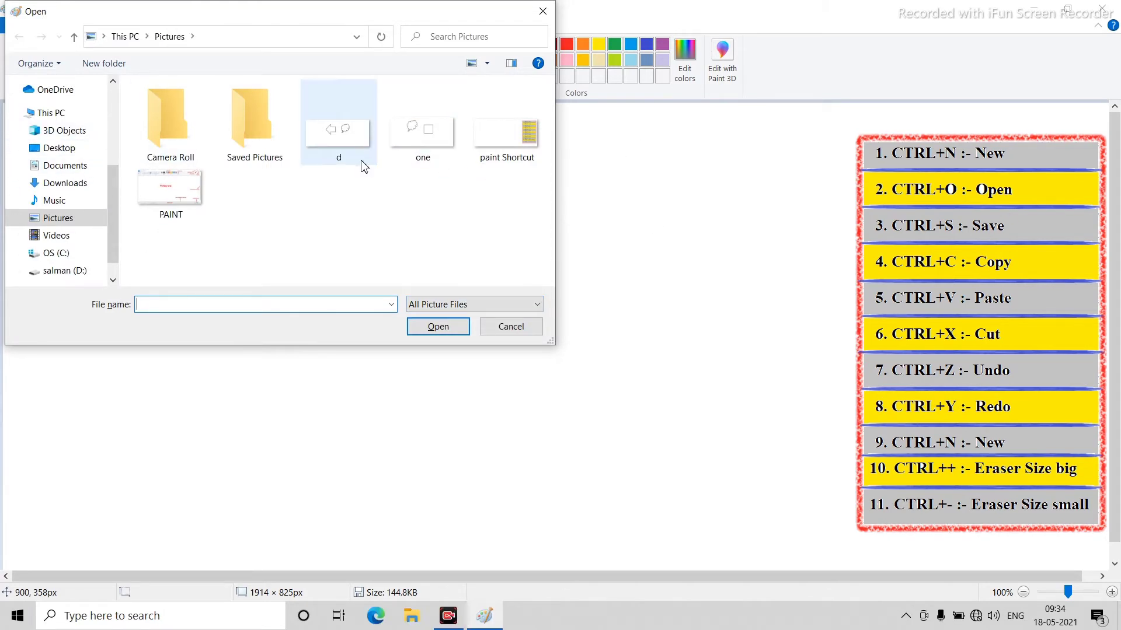
click(429, 152)
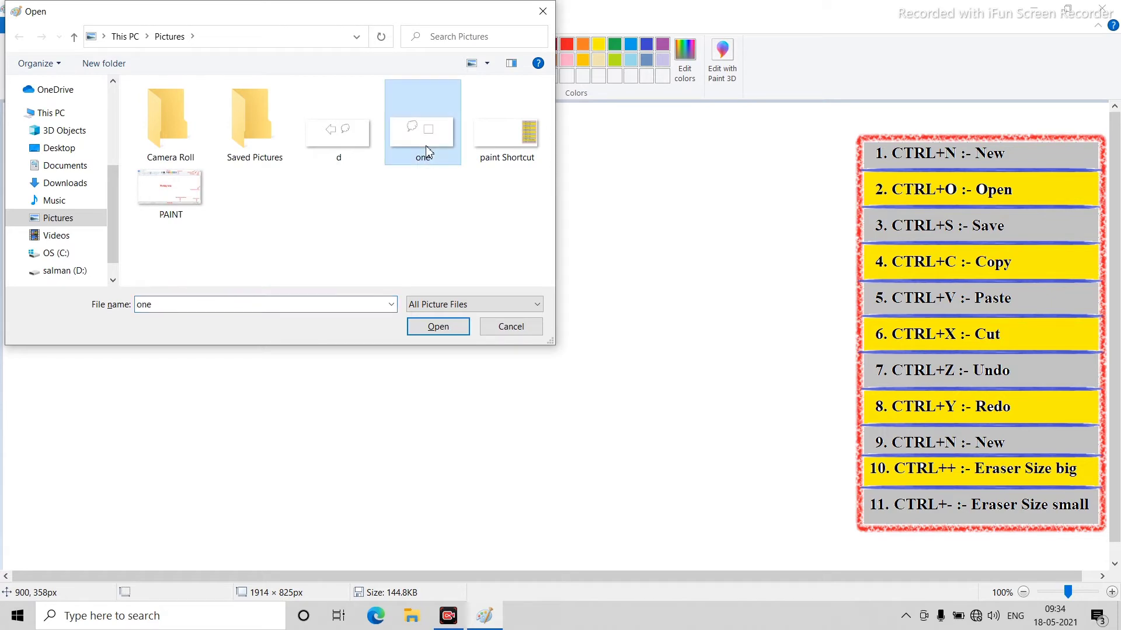
click(449, 329)
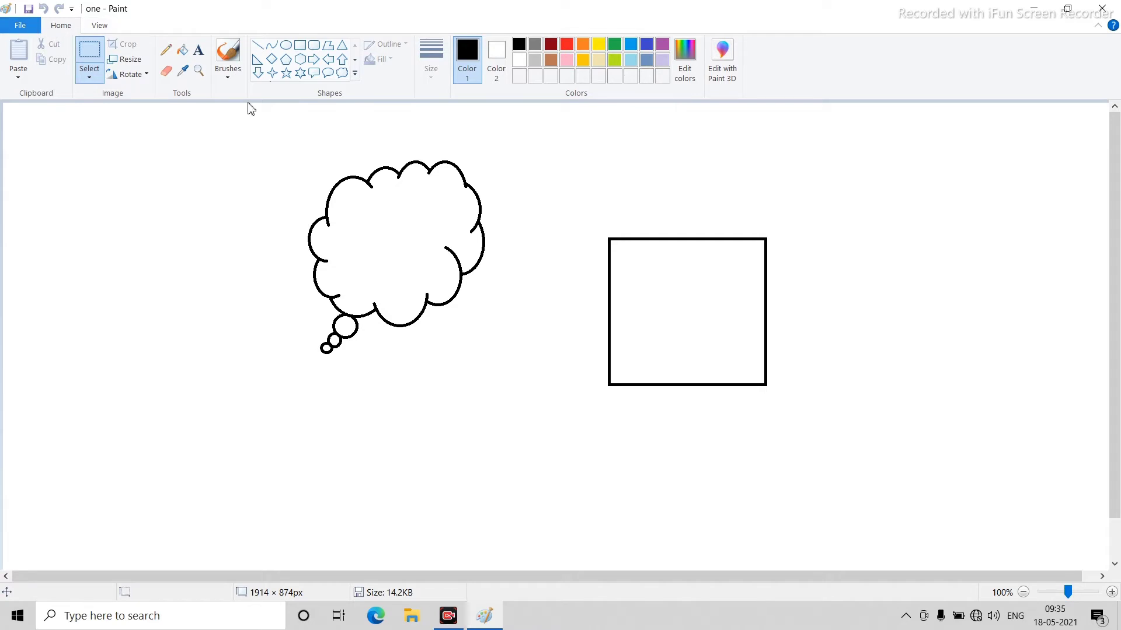
key(ctrl+o)
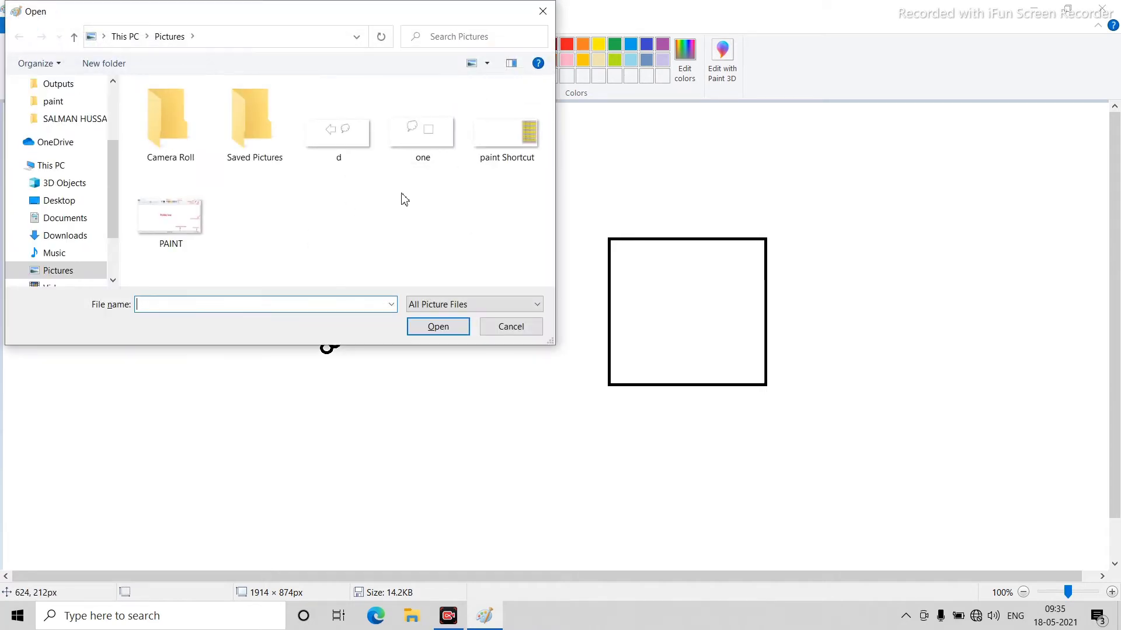
click(517, 148)
click(442, 330)
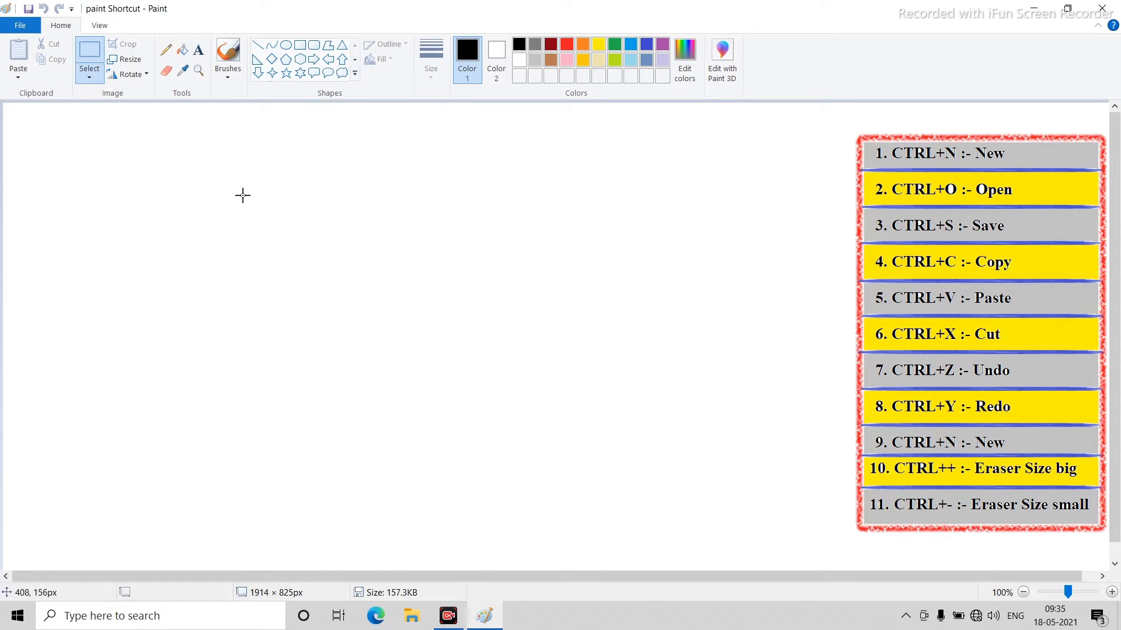
Draw a speech-bubble callout and a thought-cloud callout to its right.
click(20, 26)
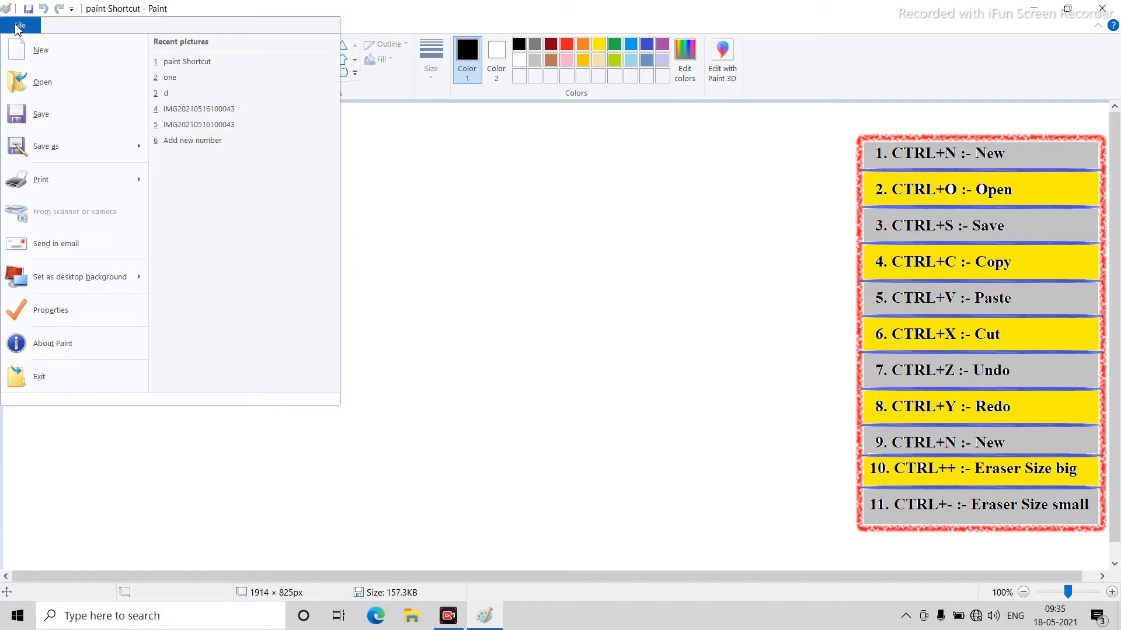
click(47, 117)
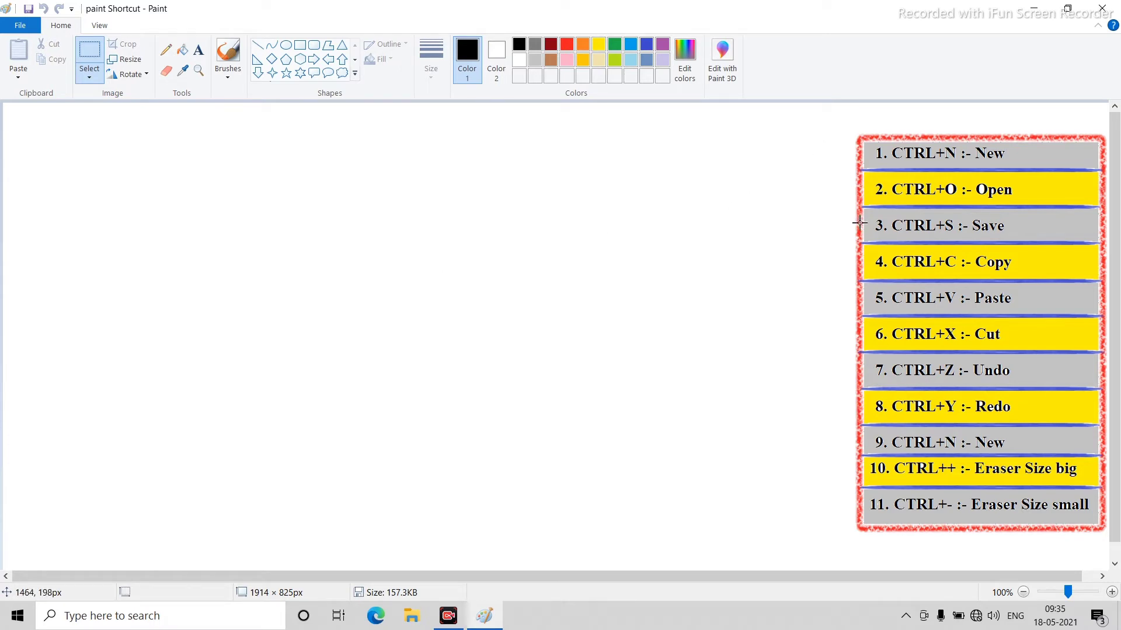
click(328, 73)
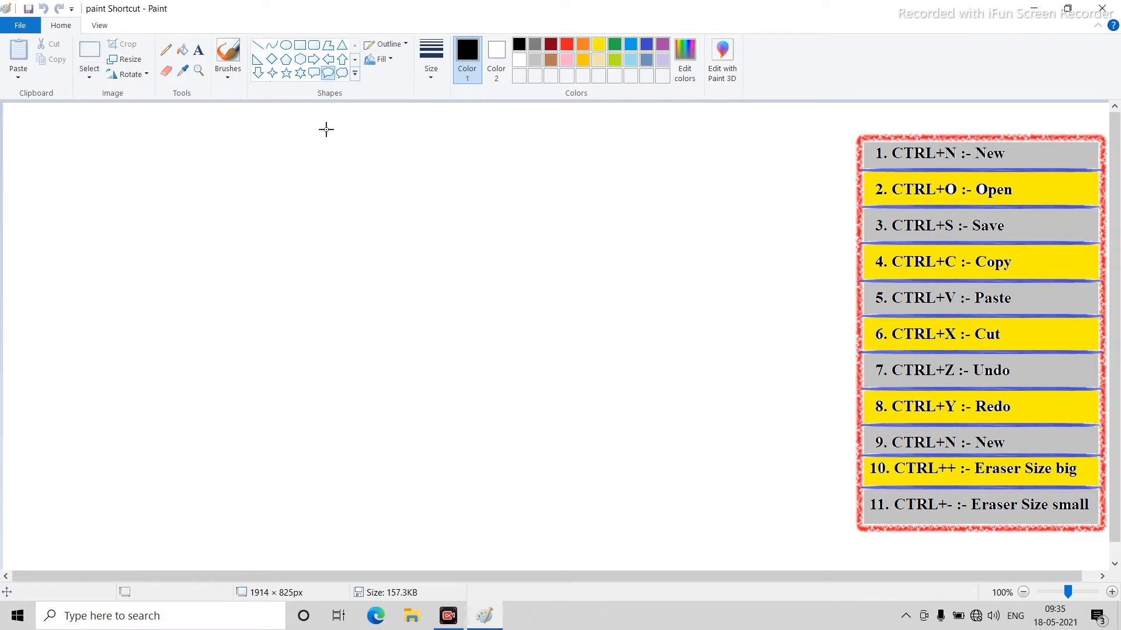
drag(261, 147, 370, 262)
click(341, 73)
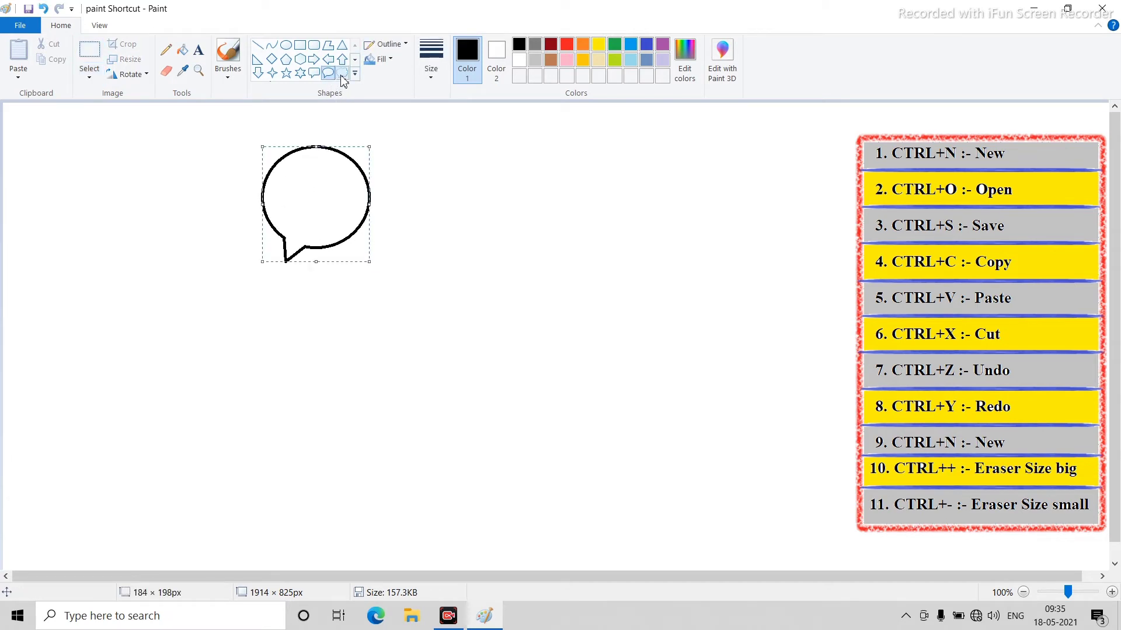
drag(485, 187, 612, 300)
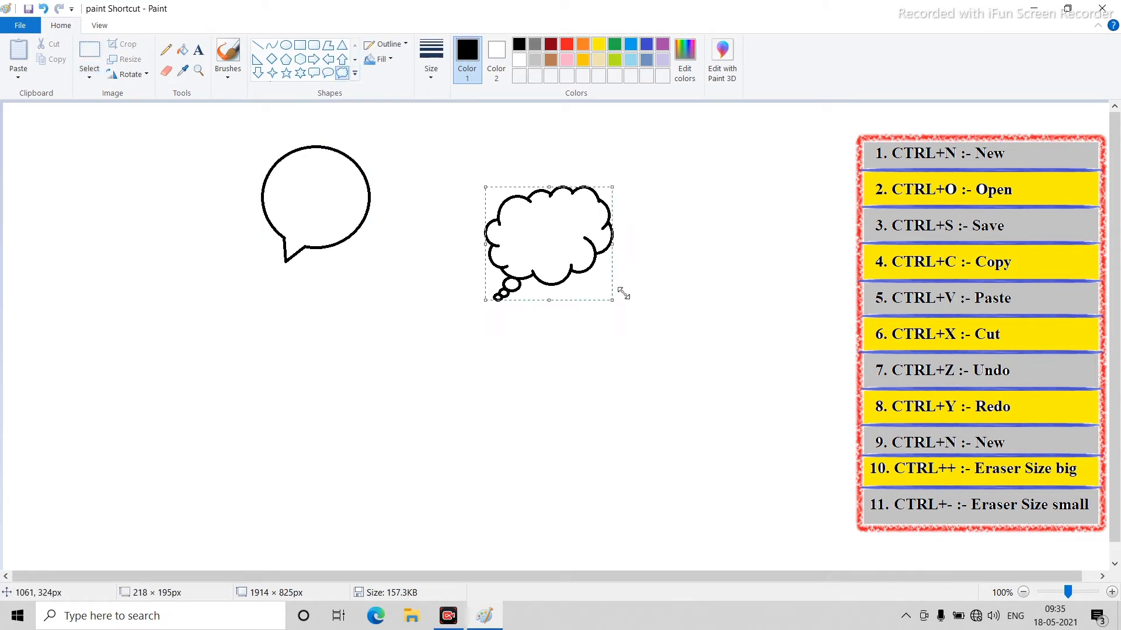
Fill both callouts green and save the picture with Ctrl+S.
scroll(623, 294, down, 1)
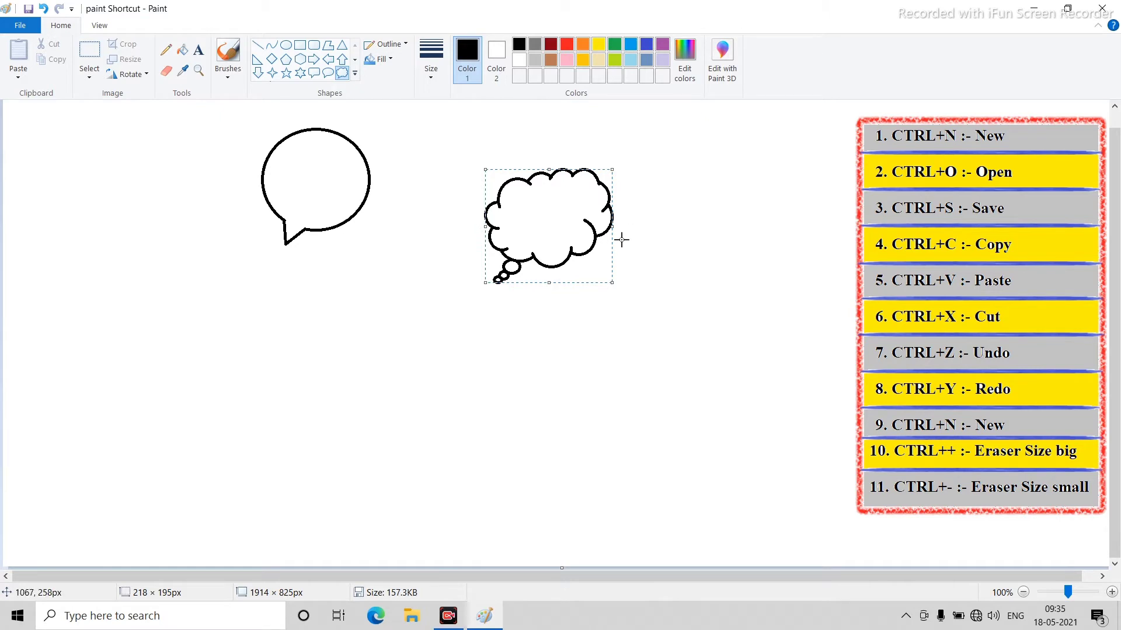
click(182, 50)
click(614, 45)
click(580, 220)
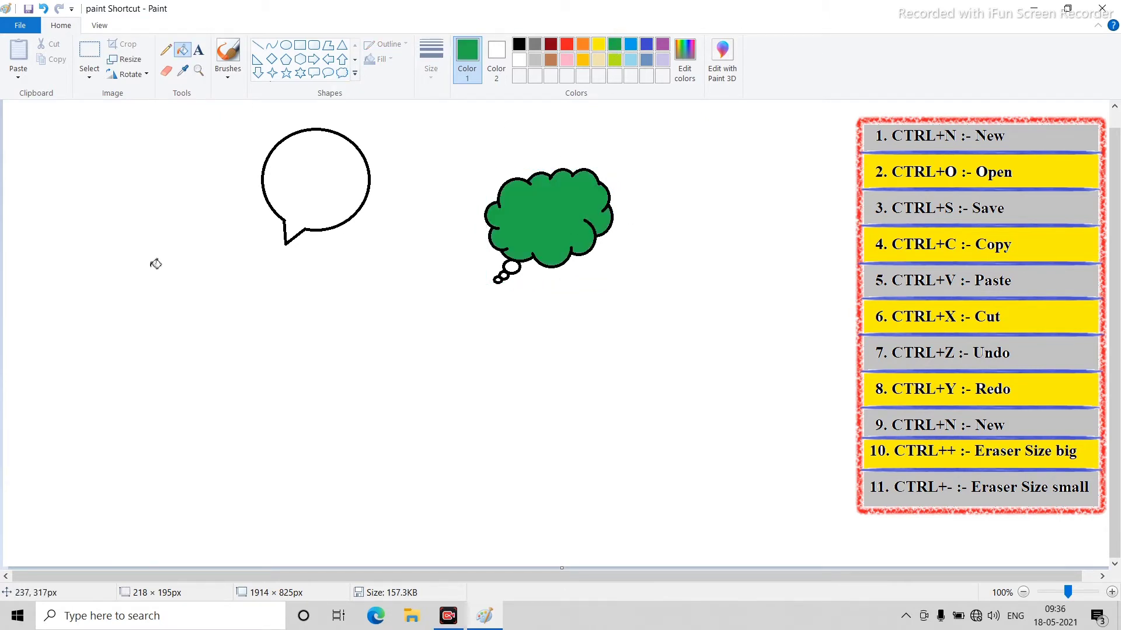
click(332, 183)
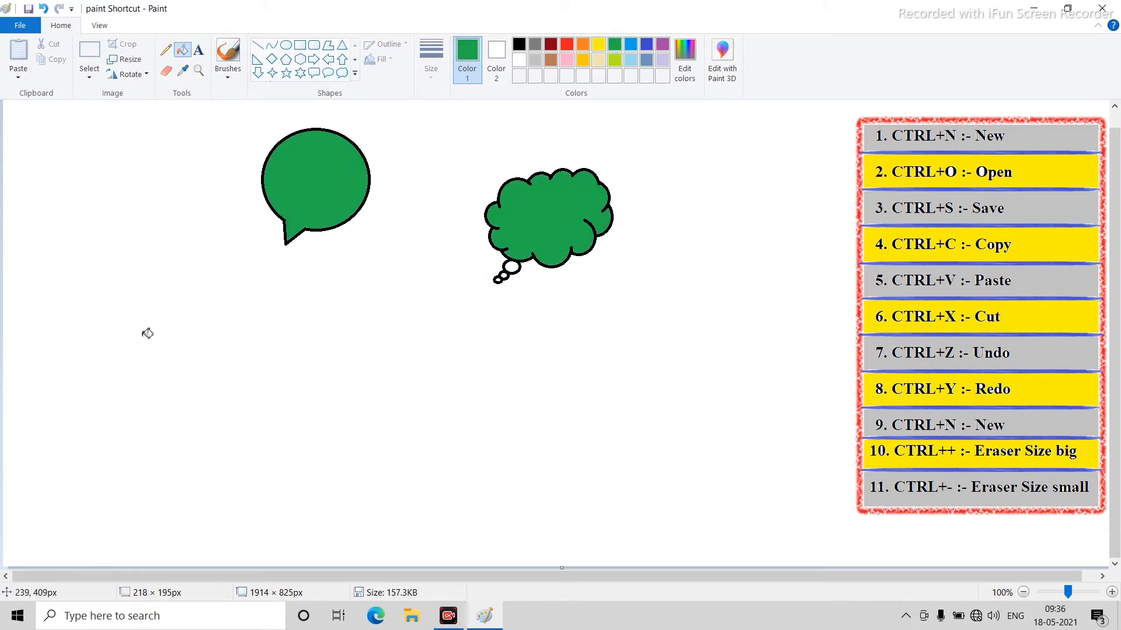
key(ctrl+s)
Try rectangular selections around the shortcut list and each callout, then clear the selection.
click(94, 53)
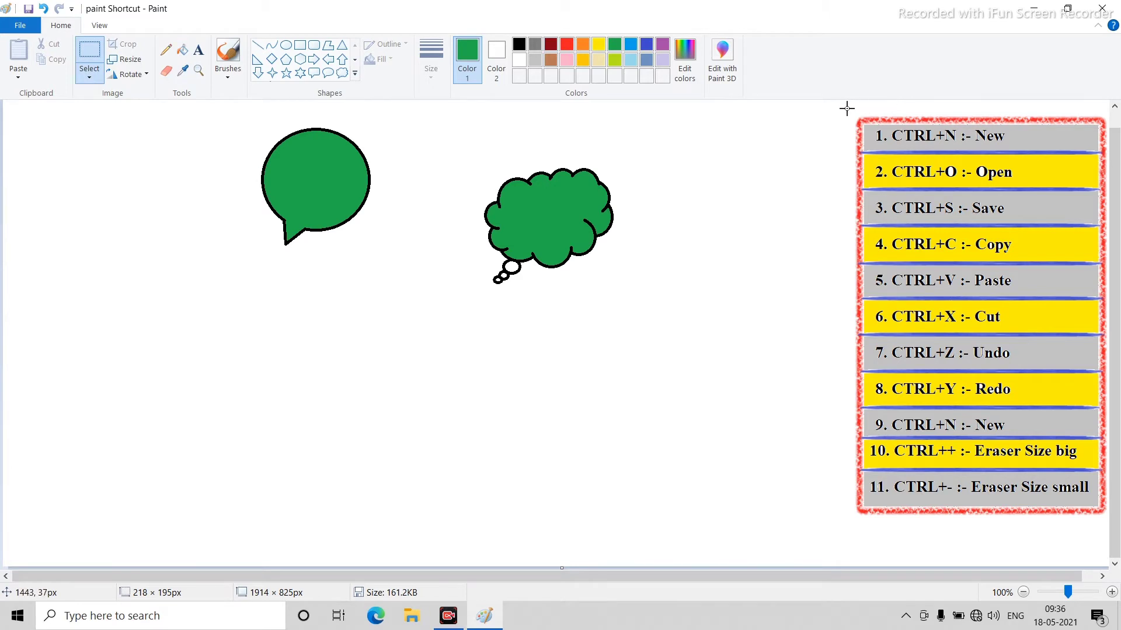
mouse_move(845, 106)
mouse_down()
mouse_move(1114, 427)
mouse_move(1113, 527)
mouse_up()
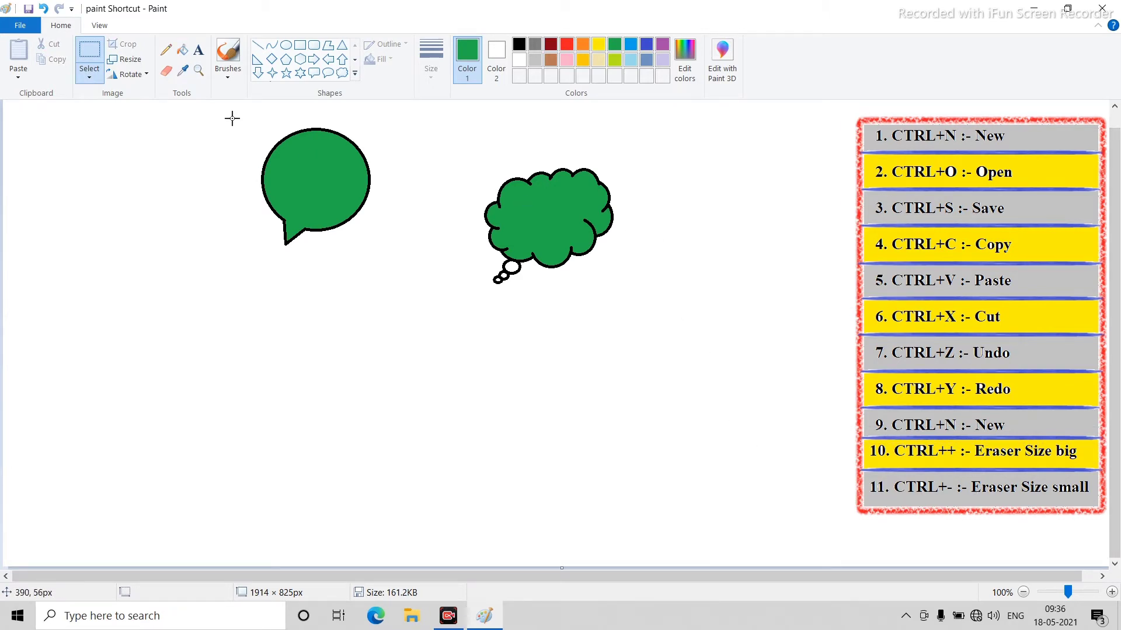
drag(233, 112, 394, 278)
drag(438, 127, 636, 342)
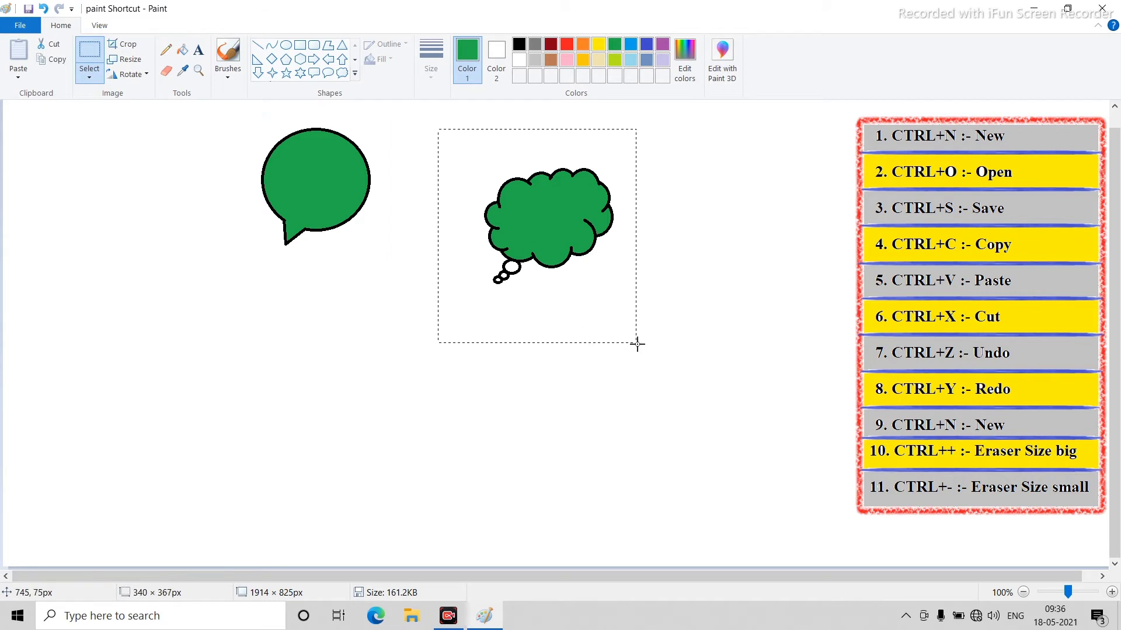
click(728, 365)
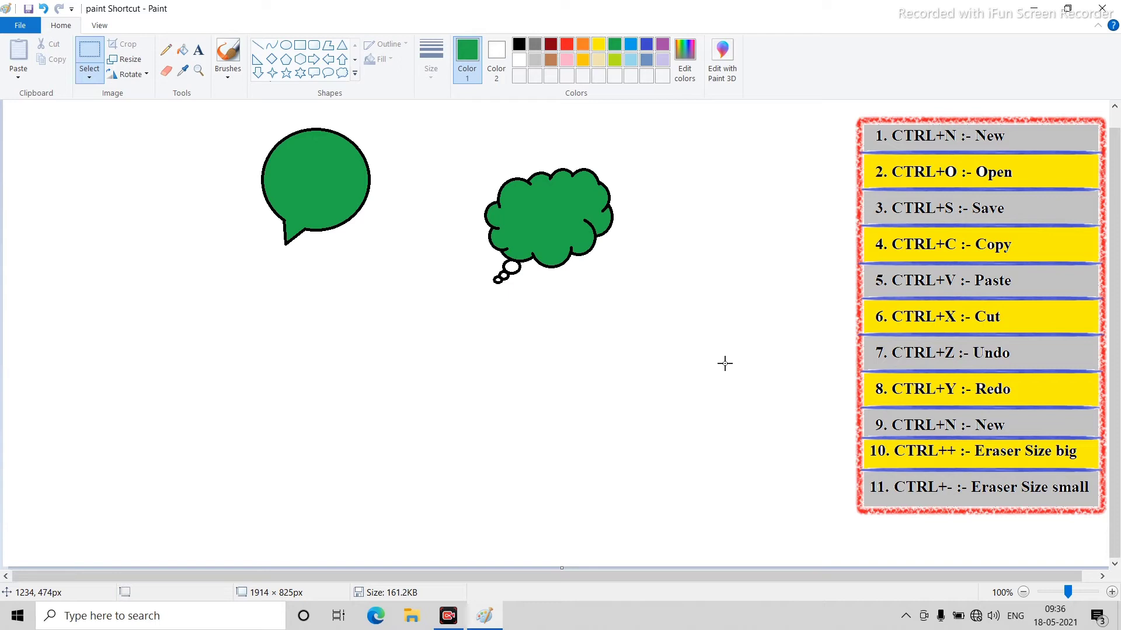
click(20, 25)
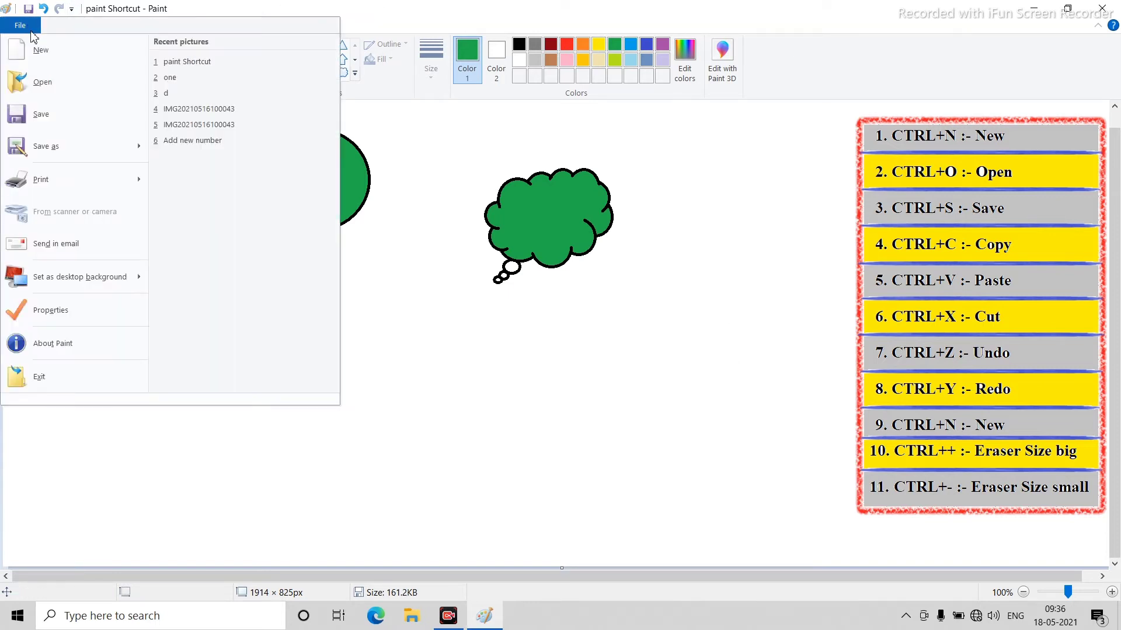
Open the saved picture named 'one'.
click(42, 82)
click(423, 137)
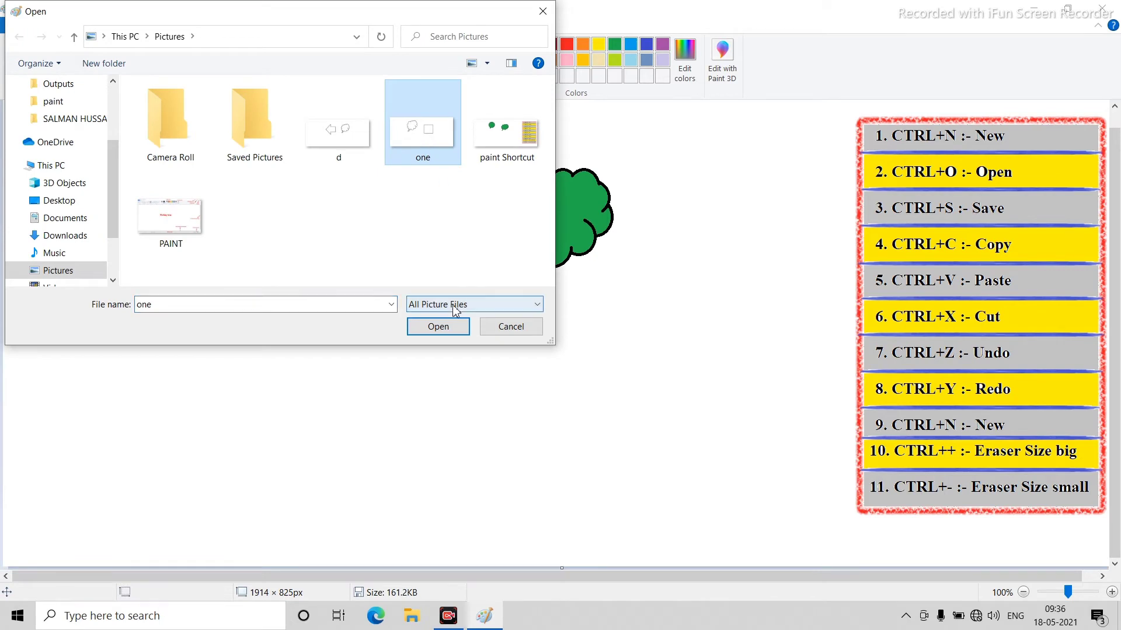
click(443, 328)
Reopen the 'paint Shortcut' picture with Ctrl+O.
click(20, 25)
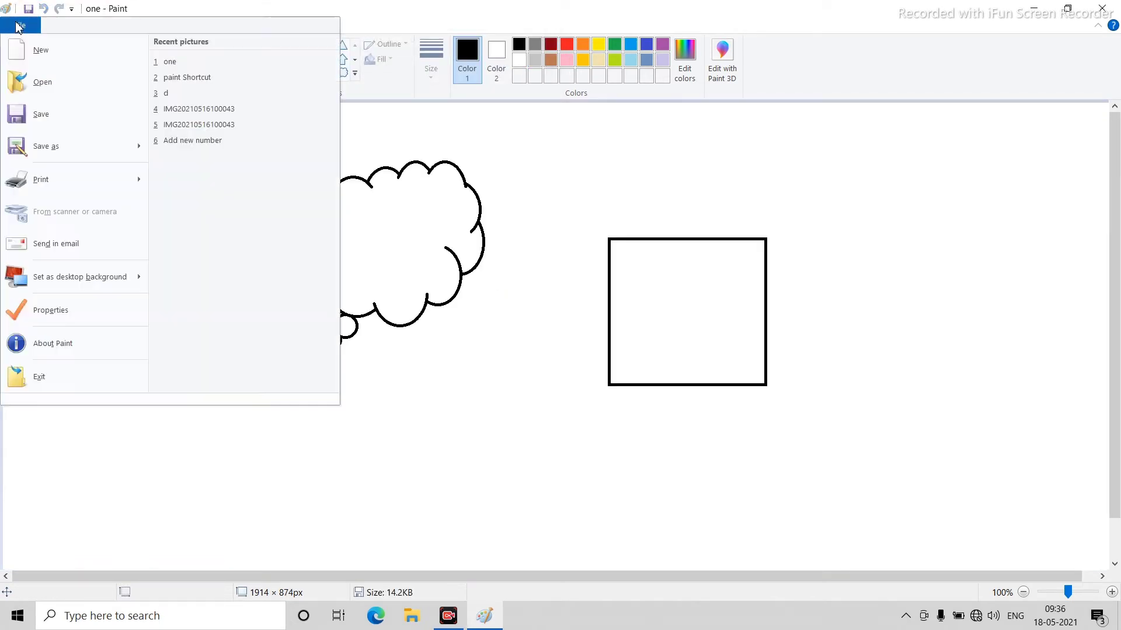
click(565, 207)
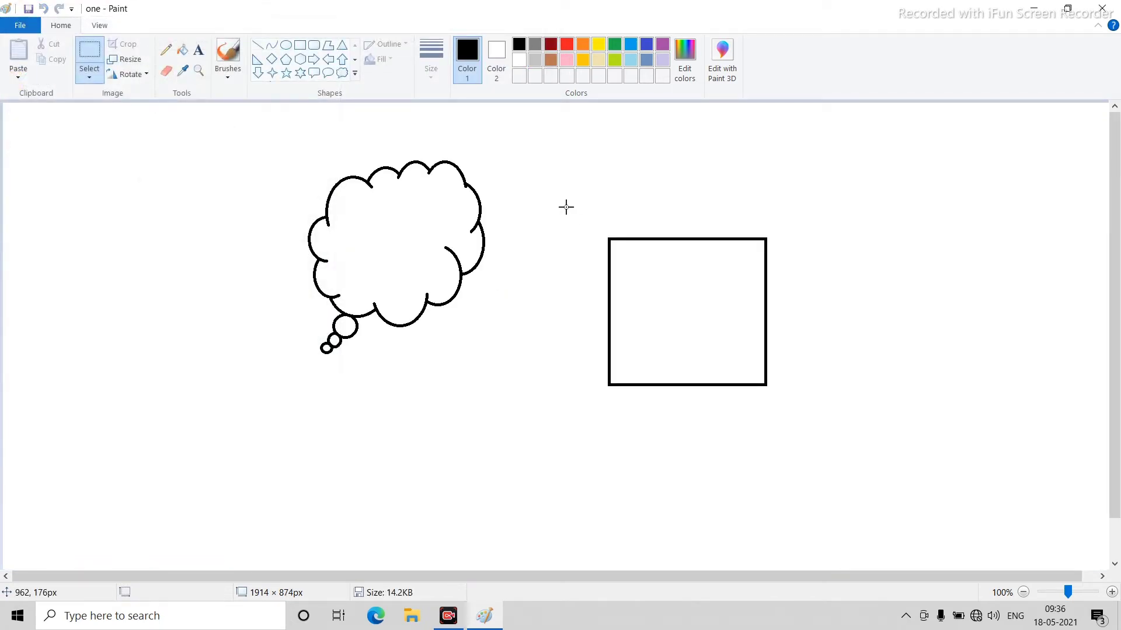
key(ctrl+o)
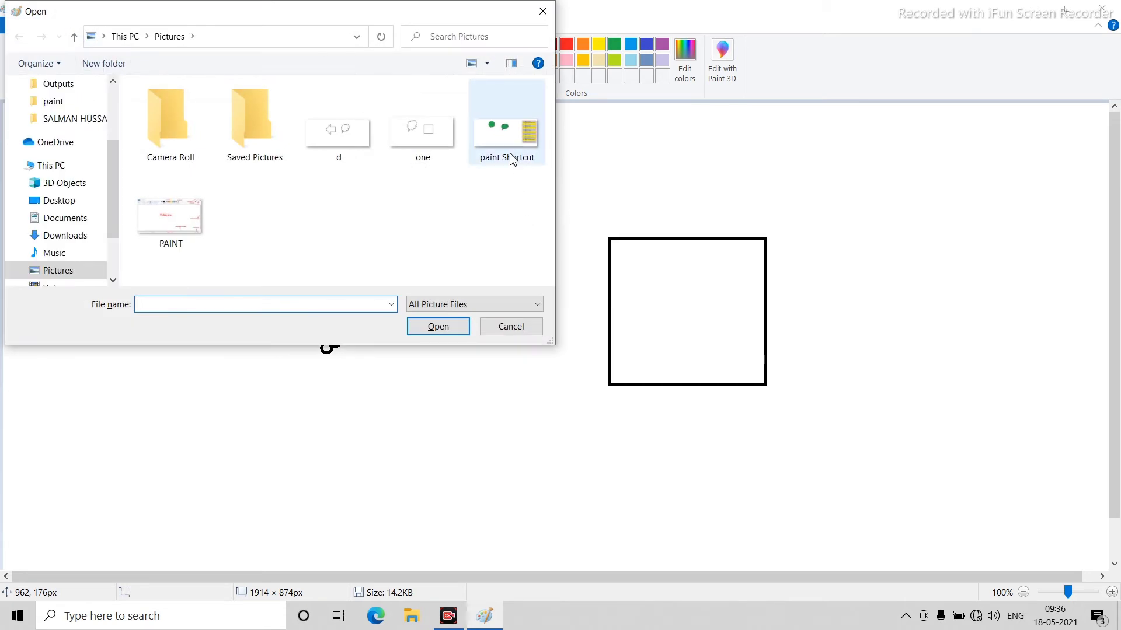
click(511, 159)
click(445, 327)
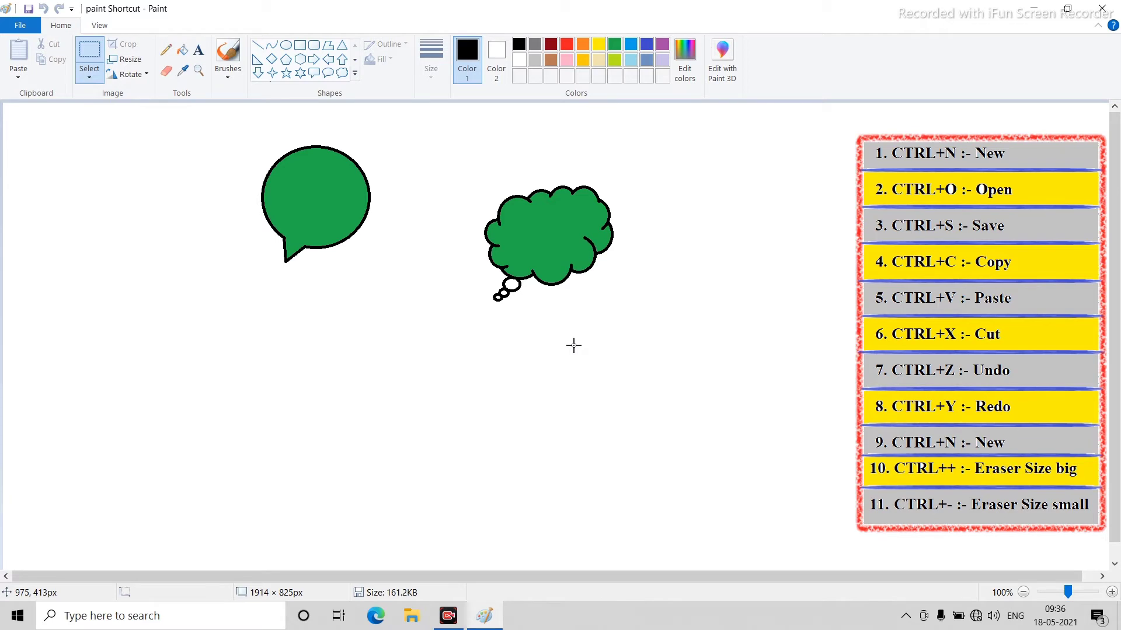
Start a new blank picture and draw a rectangle plus a small thought cloud.
key(ctrl+n)
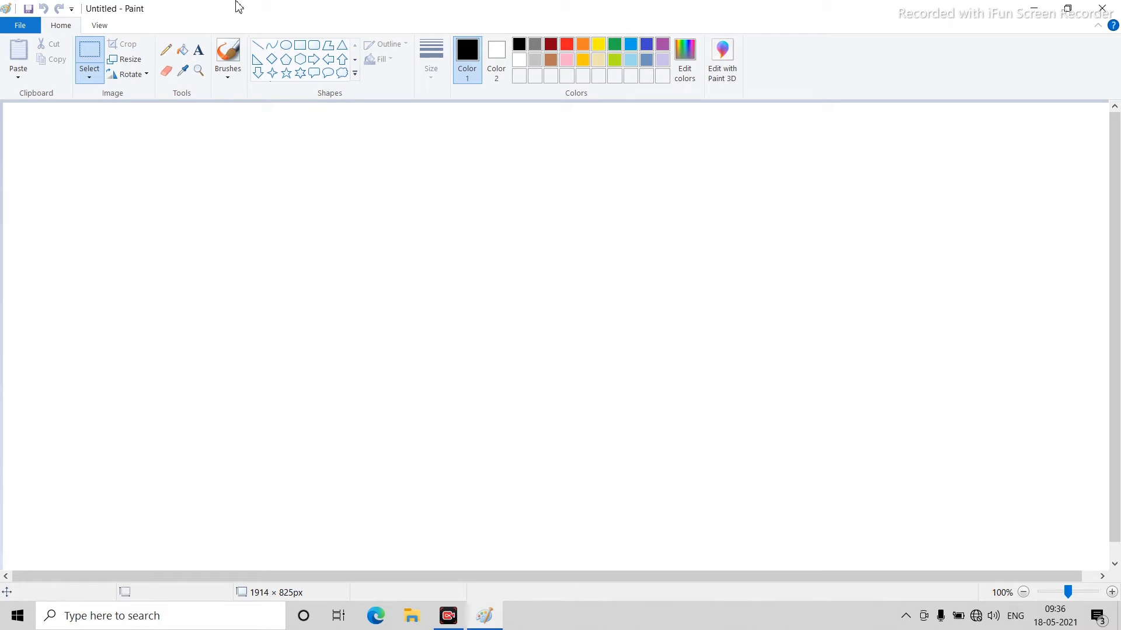
click(300, 45)
drag(312, 175, 401, 250)
click(342, 73)
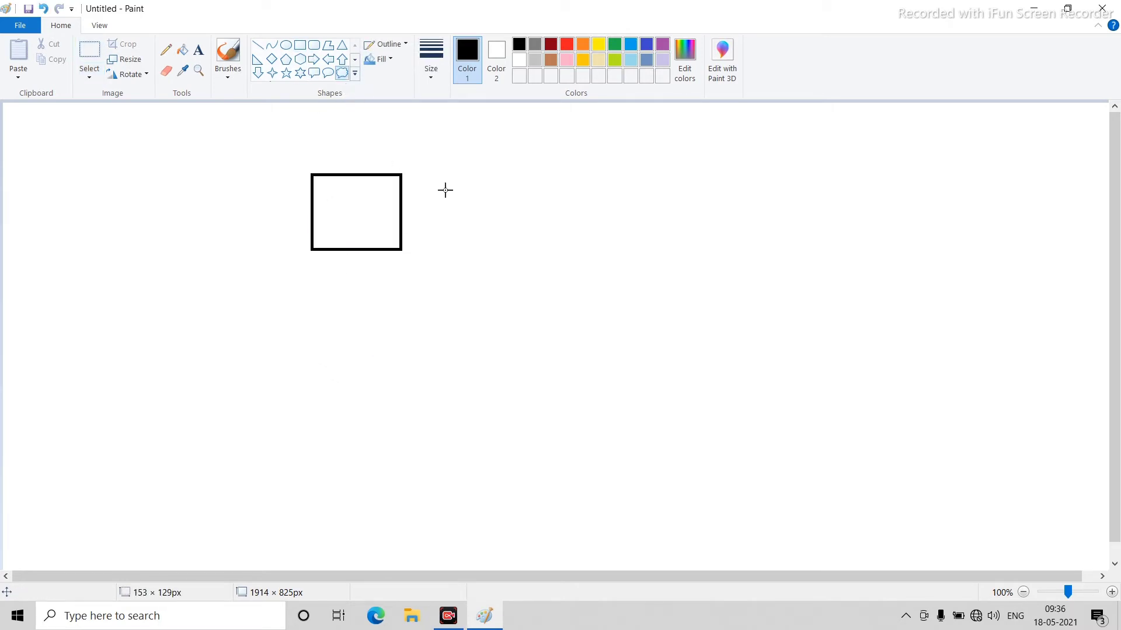
drag(542, 269, 612, 356)
Fill the rectangle and the thought cloud with purple.
click(182, 51)
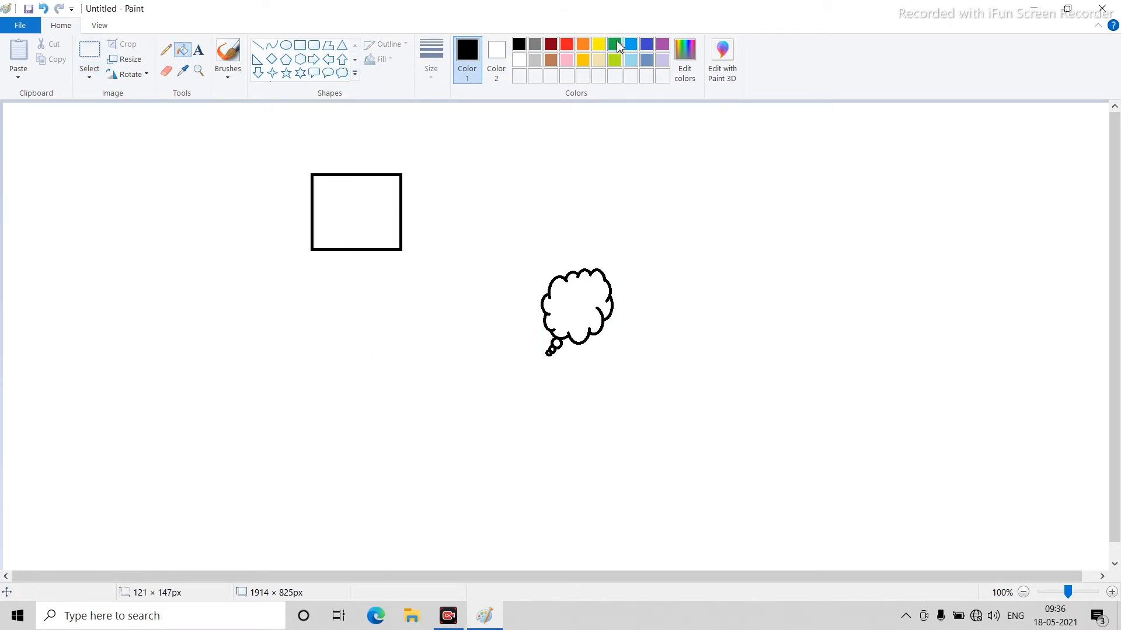
click(662, 45)
click(355, 201)
click(592, 295)
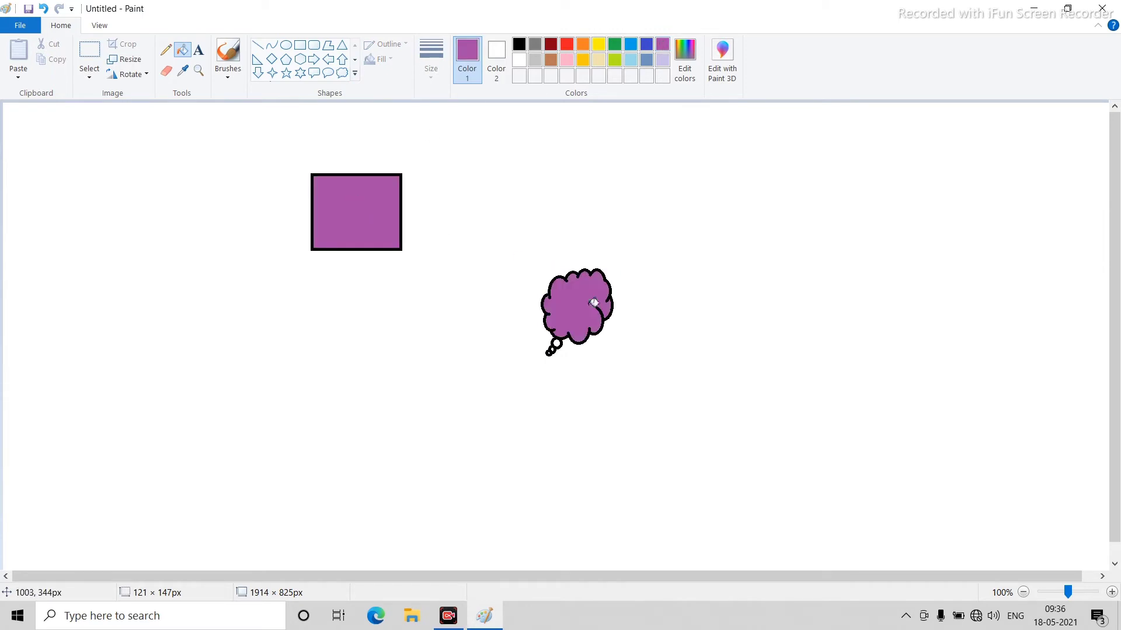
click(91, 52)
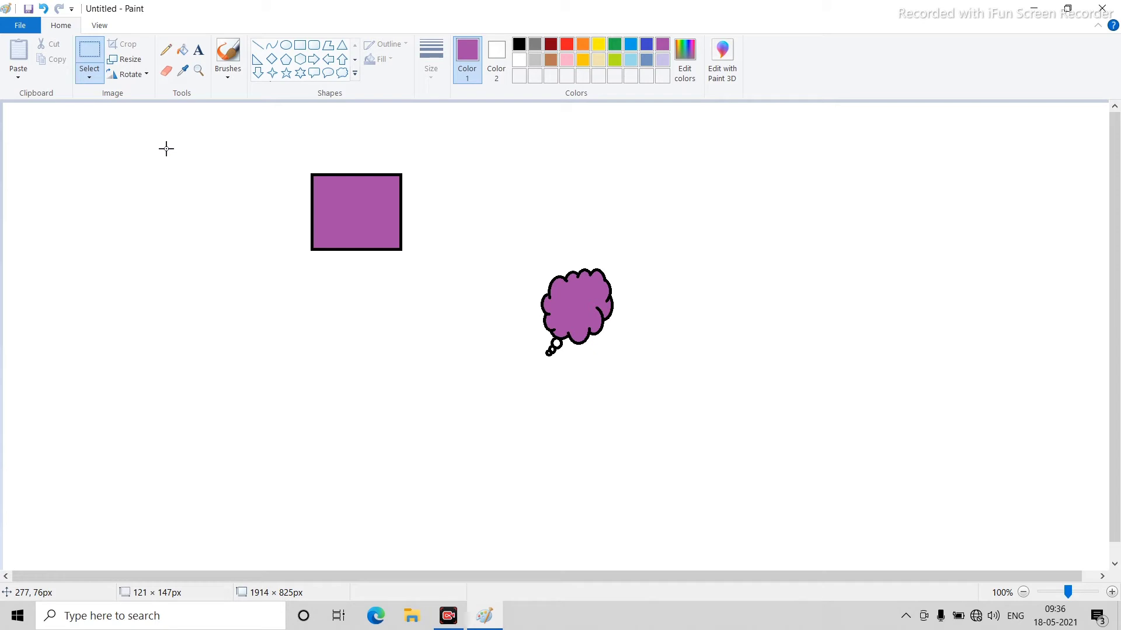
Save the purple rectangle-and-cloud picture to Pictures under the name 'abc'.
key(ctrl+s)
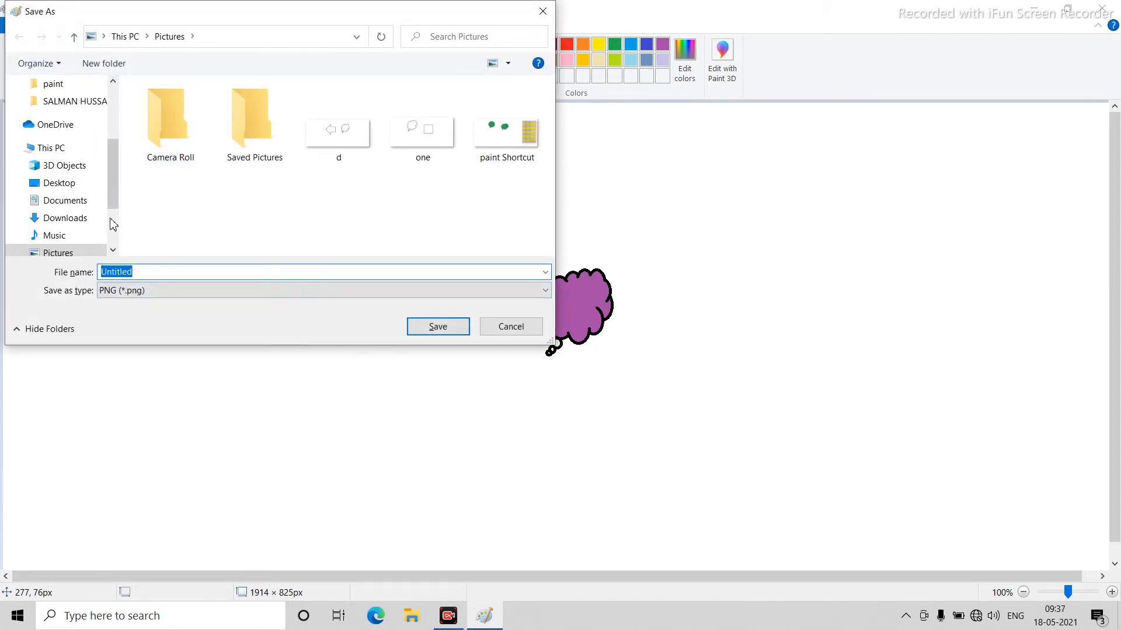
mouse_move(61, 166)
drag(112, 204, 112, 237)
click(56, 180)
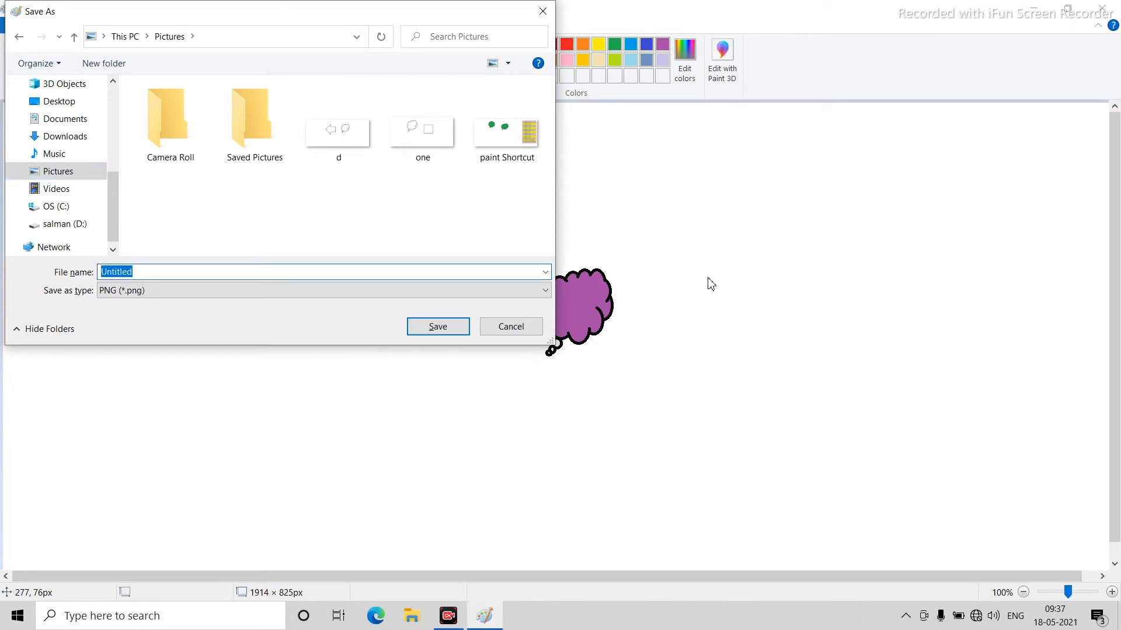
text(abc)
click(437, 327)
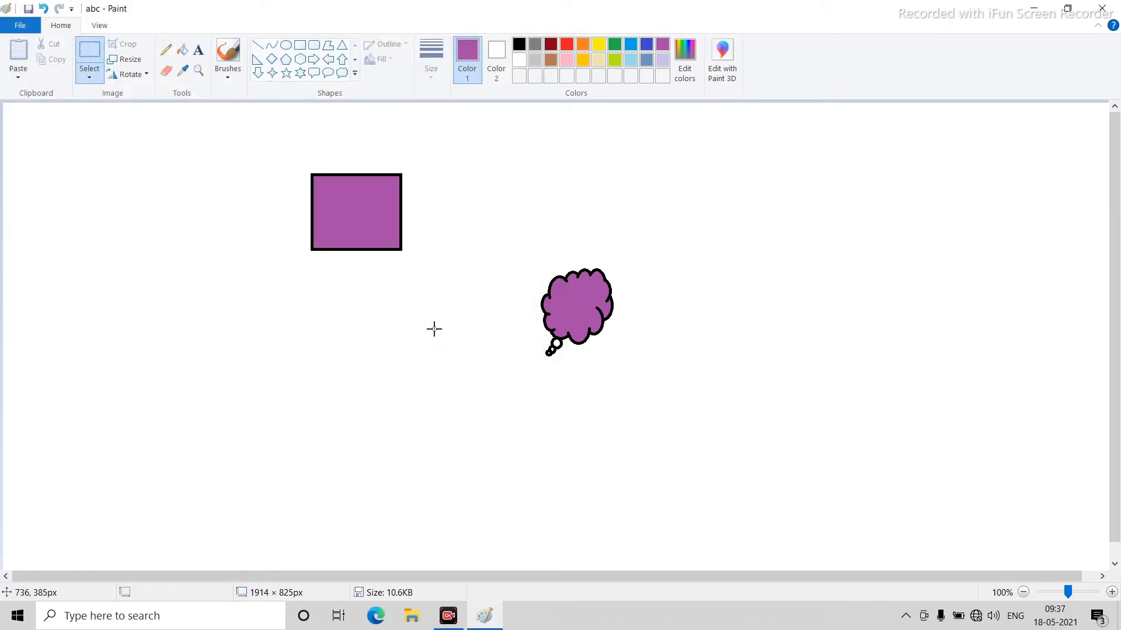
Open the 'paint Shortcut' picture with Ctrl+O.
click(18, 26)
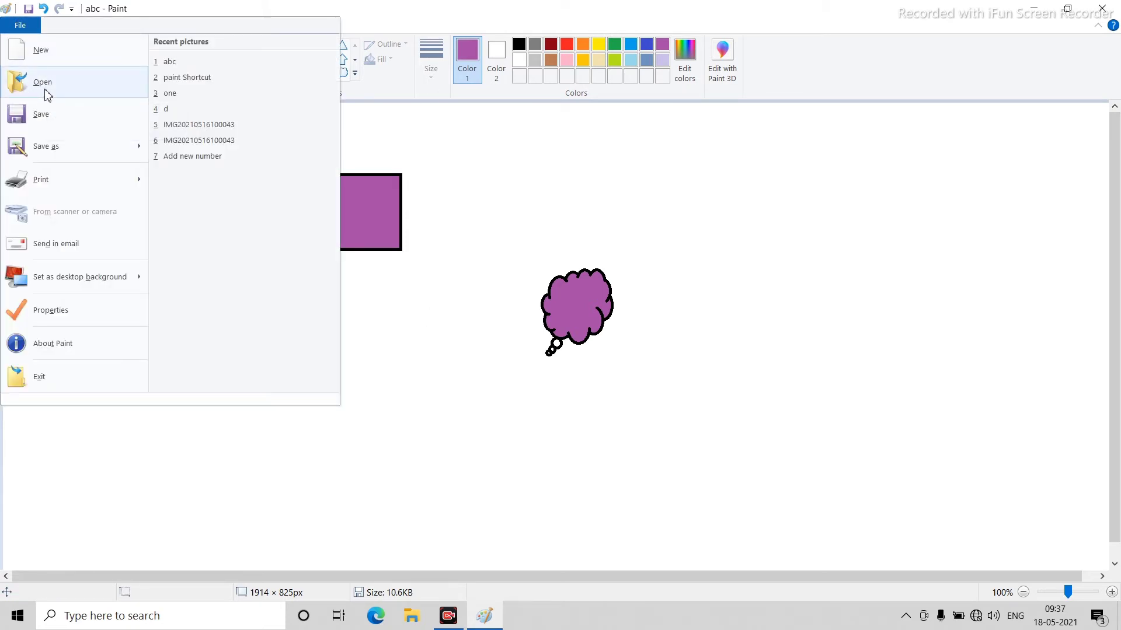
key(ctrl+o)
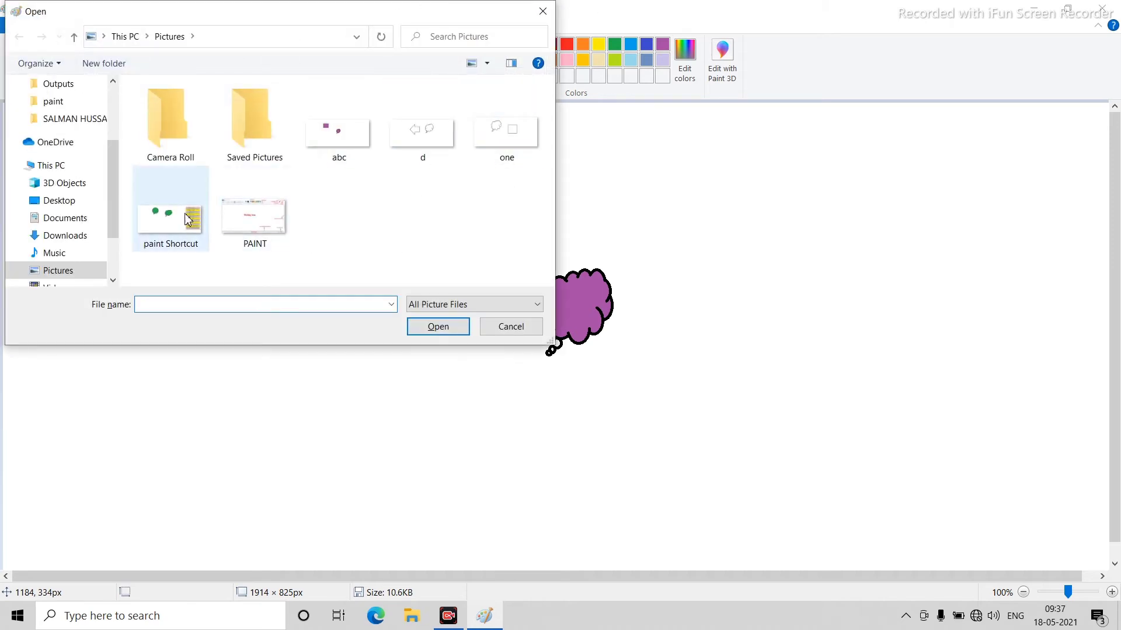
click(191, 219)
click(463, 328)
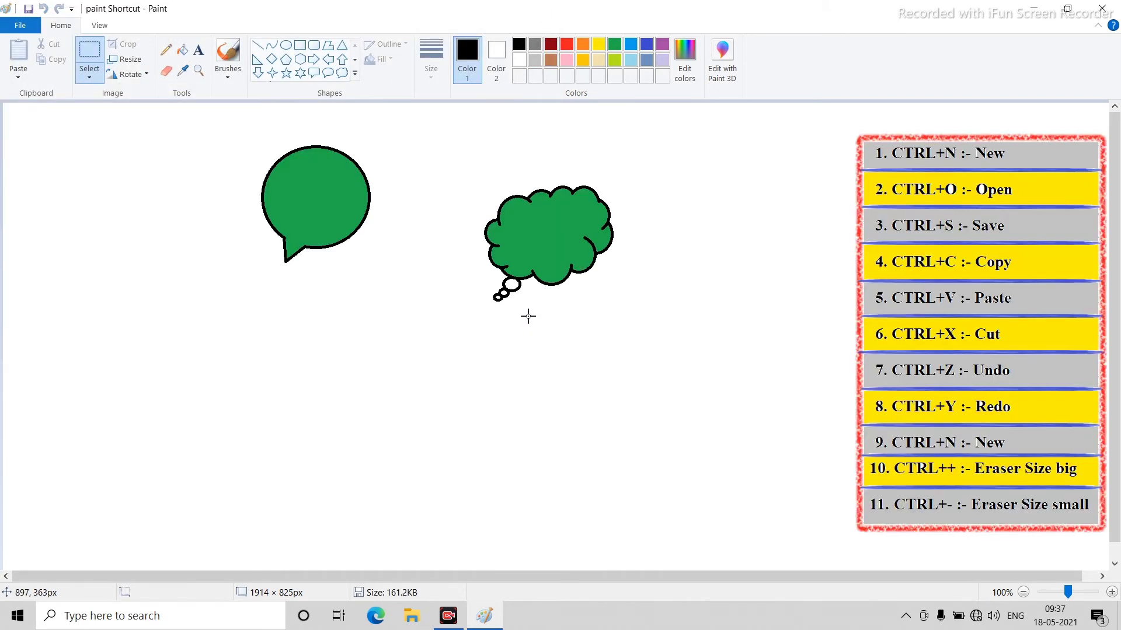
Open the 'abc' picture.
key(ctrl+o)
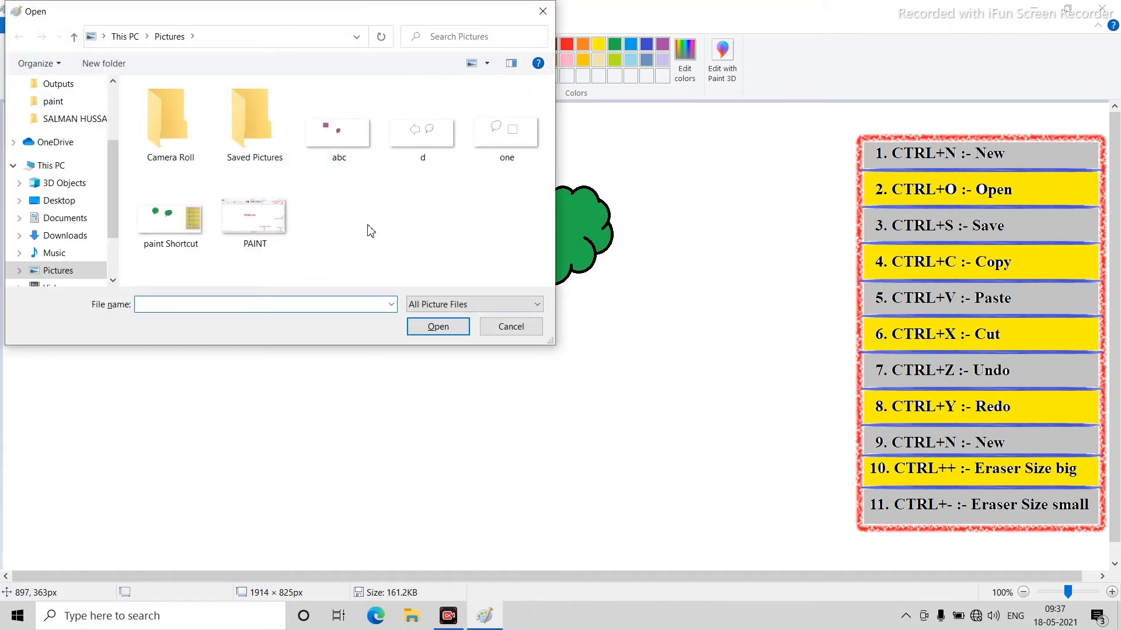
click(345, 153)
click(447, 326)
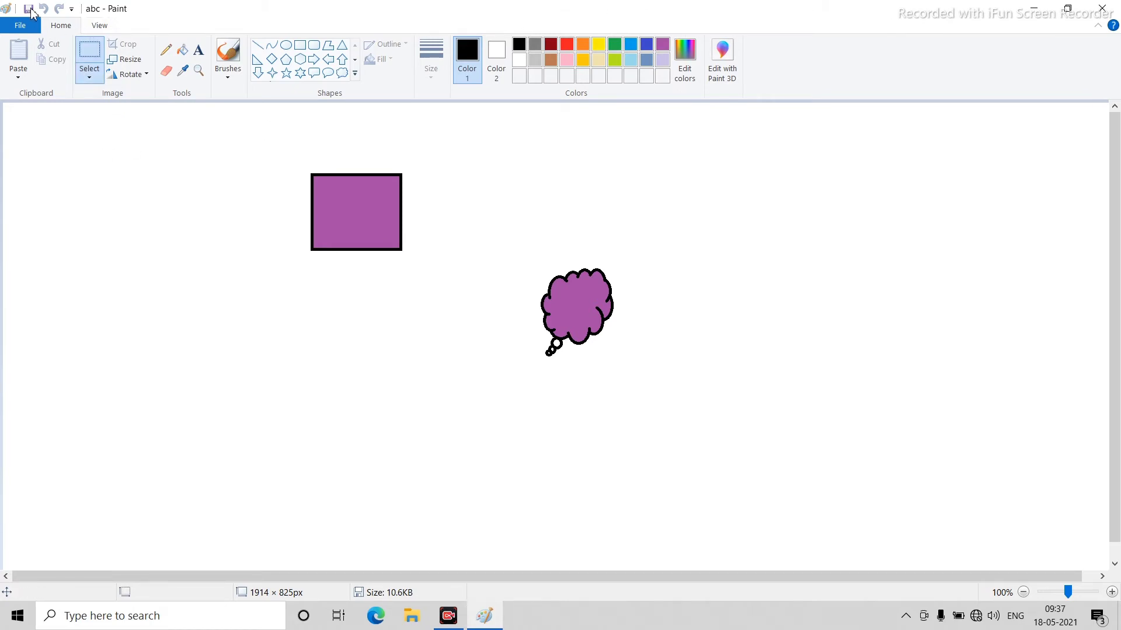
Reopen 'paint Shortcut' through File > Open.
click(19, 25)
click(38, 82)
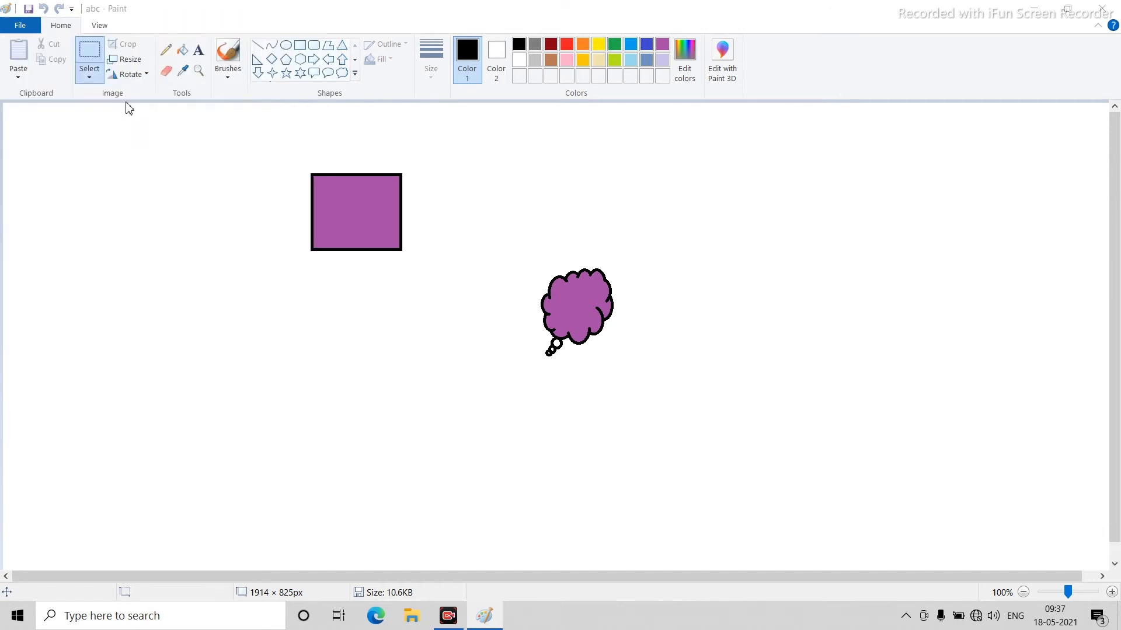
click(175, 219)
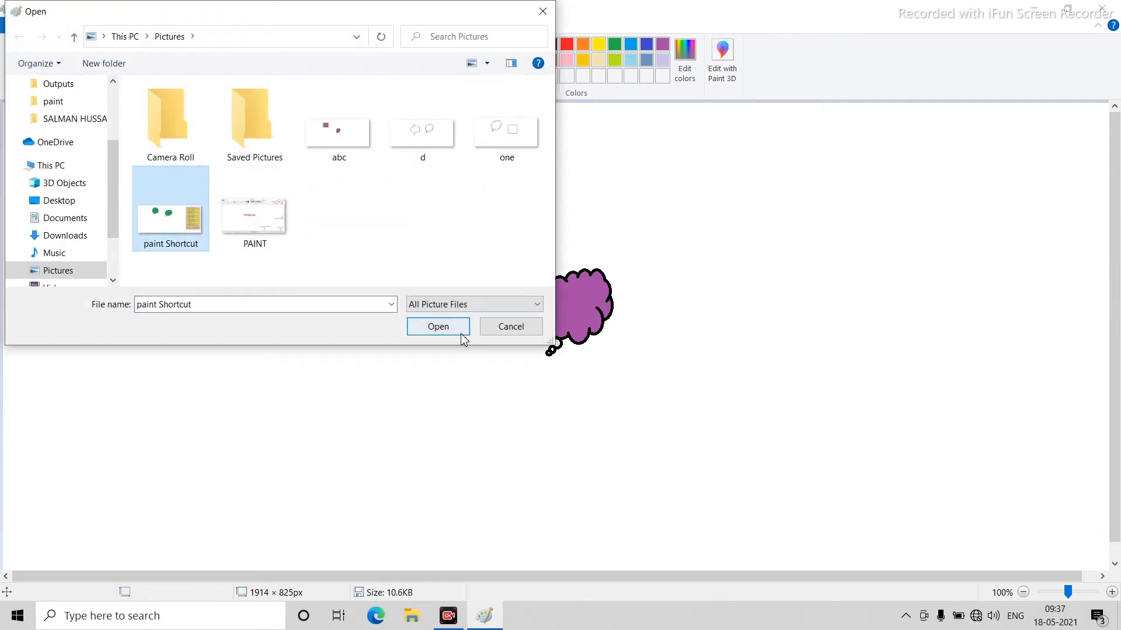
click(455, 328)
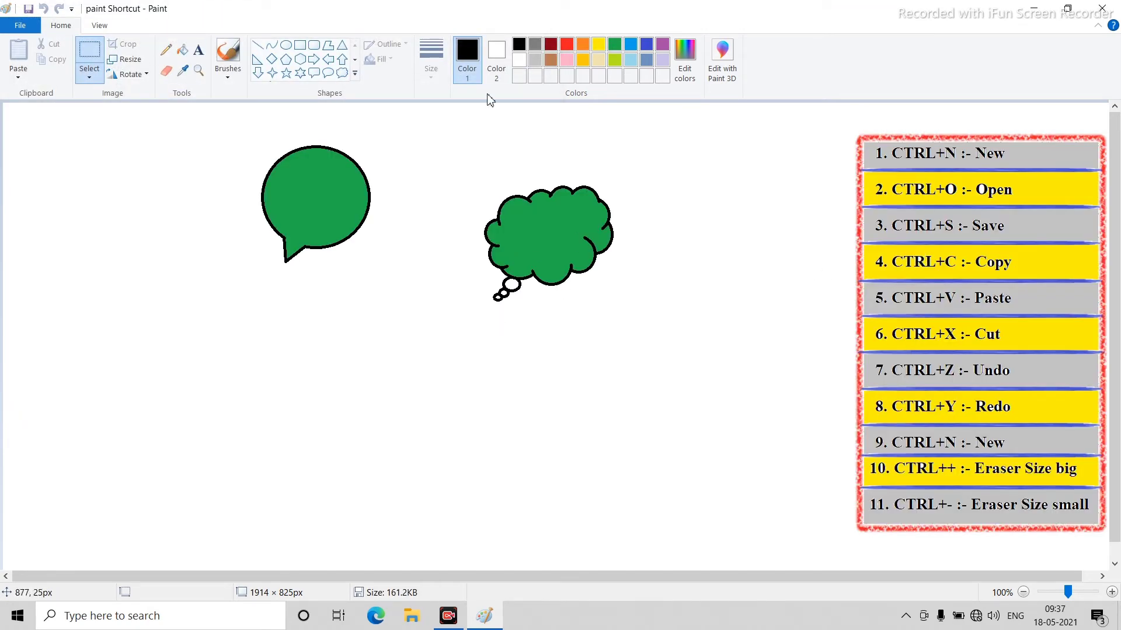
click(96, 54)
Delete both green bubbles and add the text 'Man' near the top centre.
drag(212, 118, 627, 343)
key(Delete)
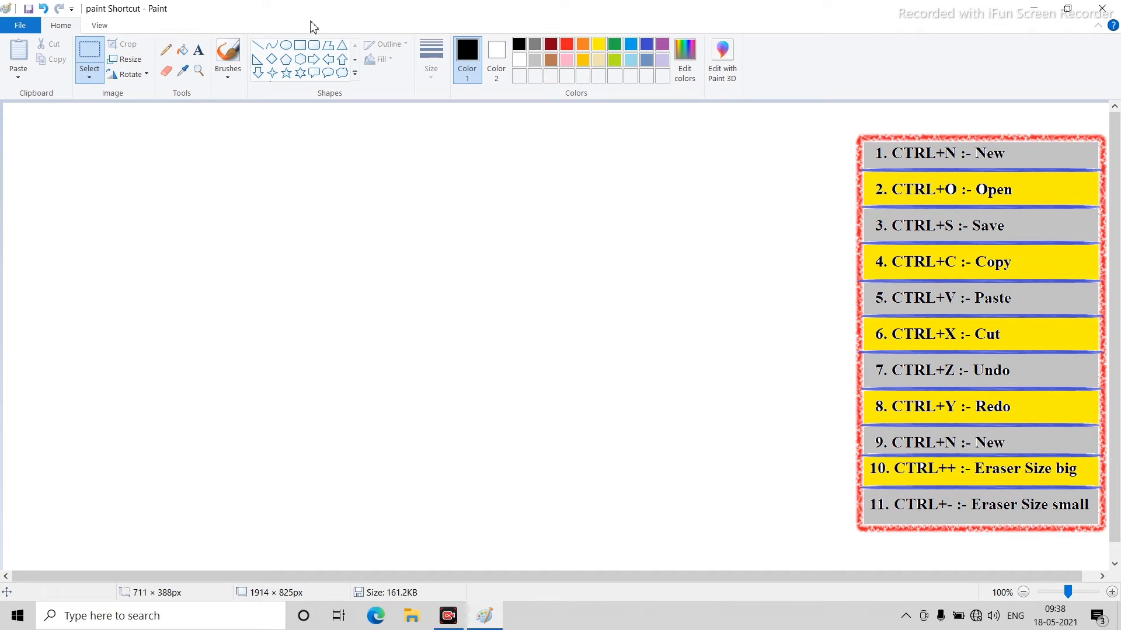
click(198, 51)
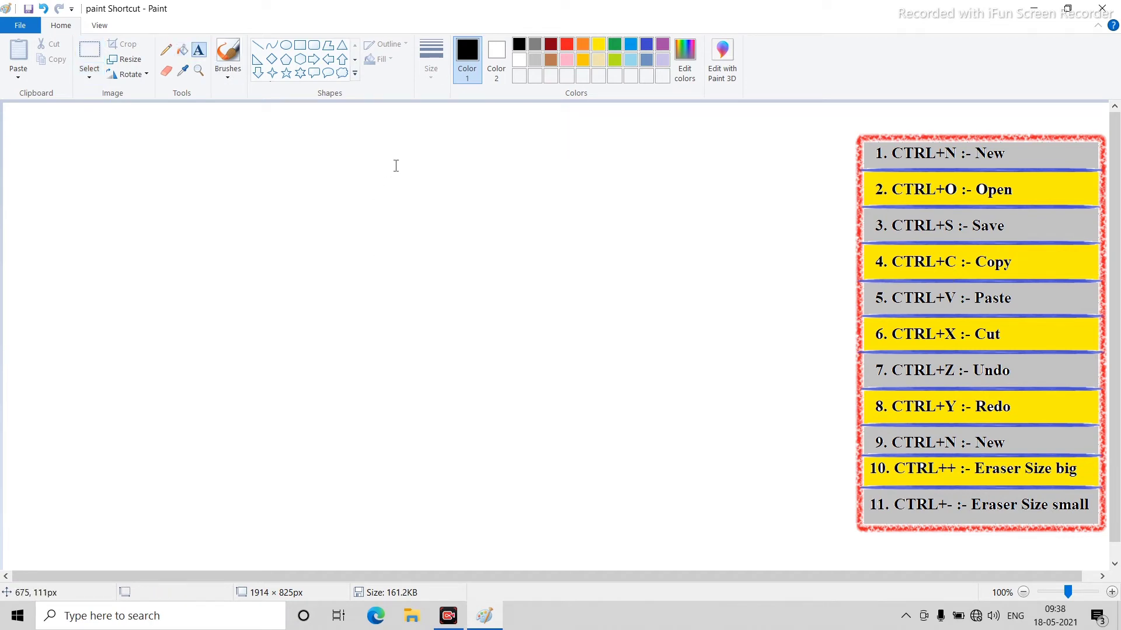
mouse_move(395, 160)
mouse_down()
mouse_move(633, 214)
mouse_move(684, 199)
mouse_up()
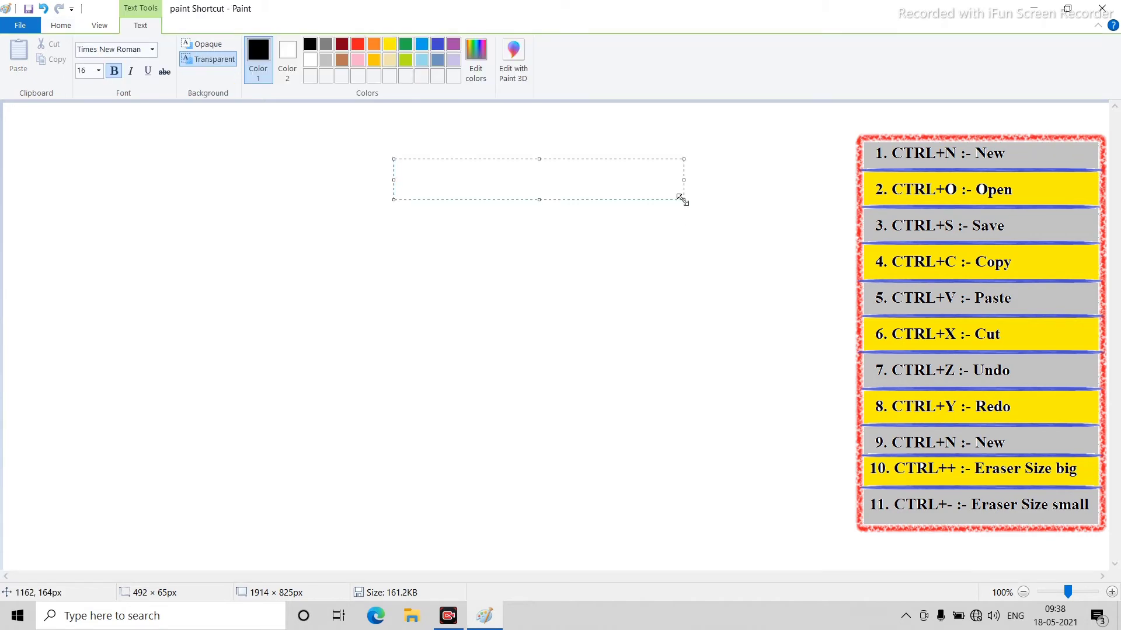
text(Man)
click(514, 288)
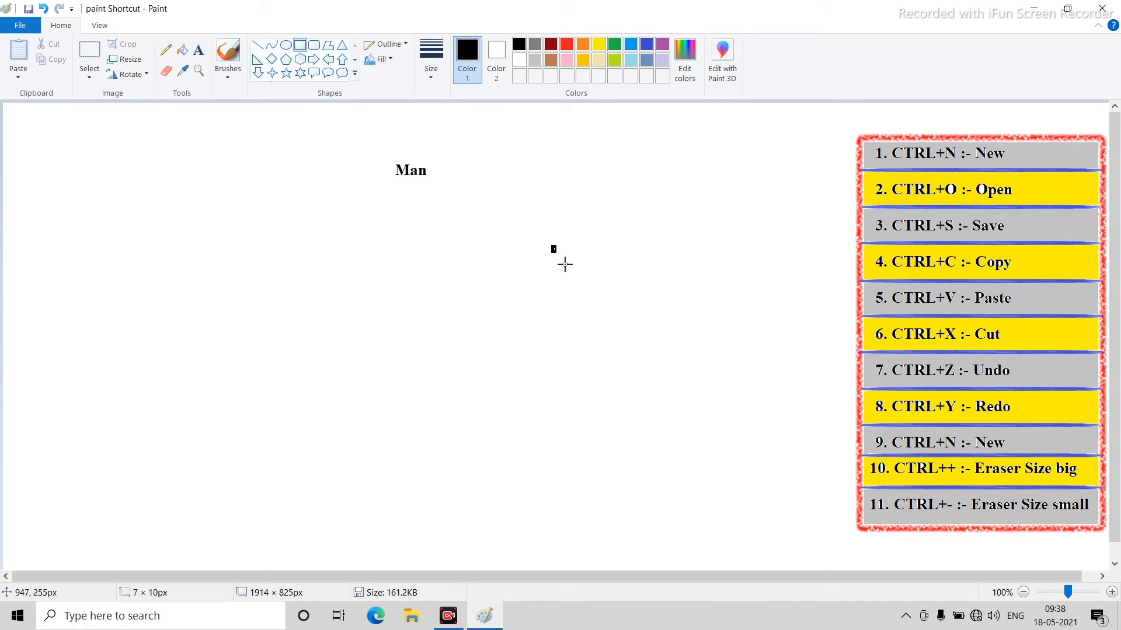
Draw a rectangle and a six-point star, and fill both blue.
drag(552, 247, 631, 305)
click(299, 73)
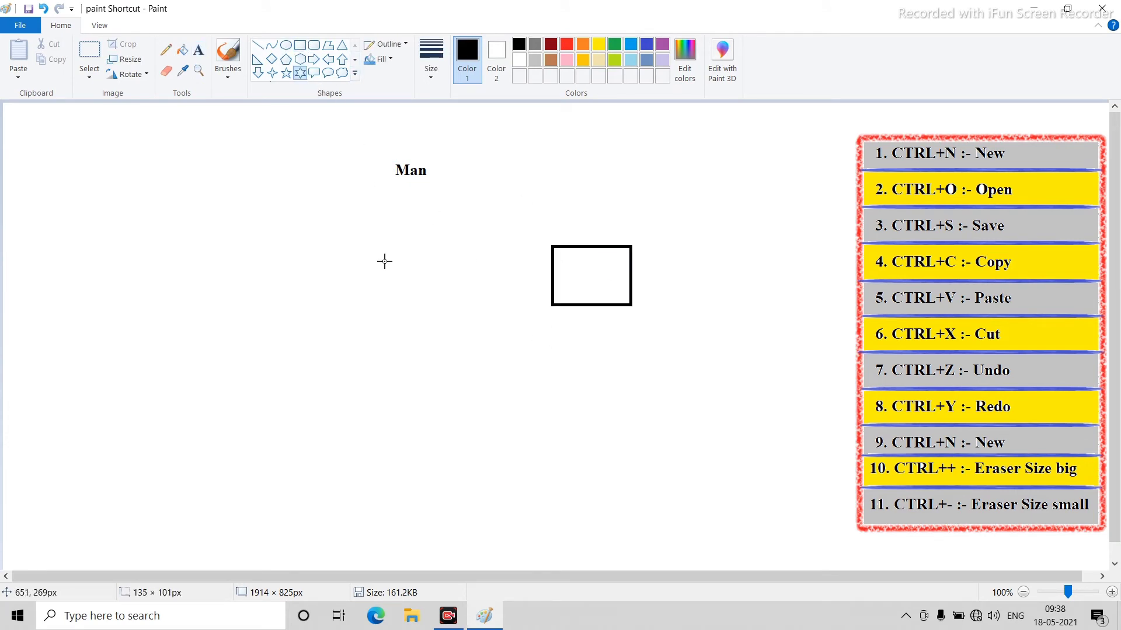
drag(383, 261, 445, 322)
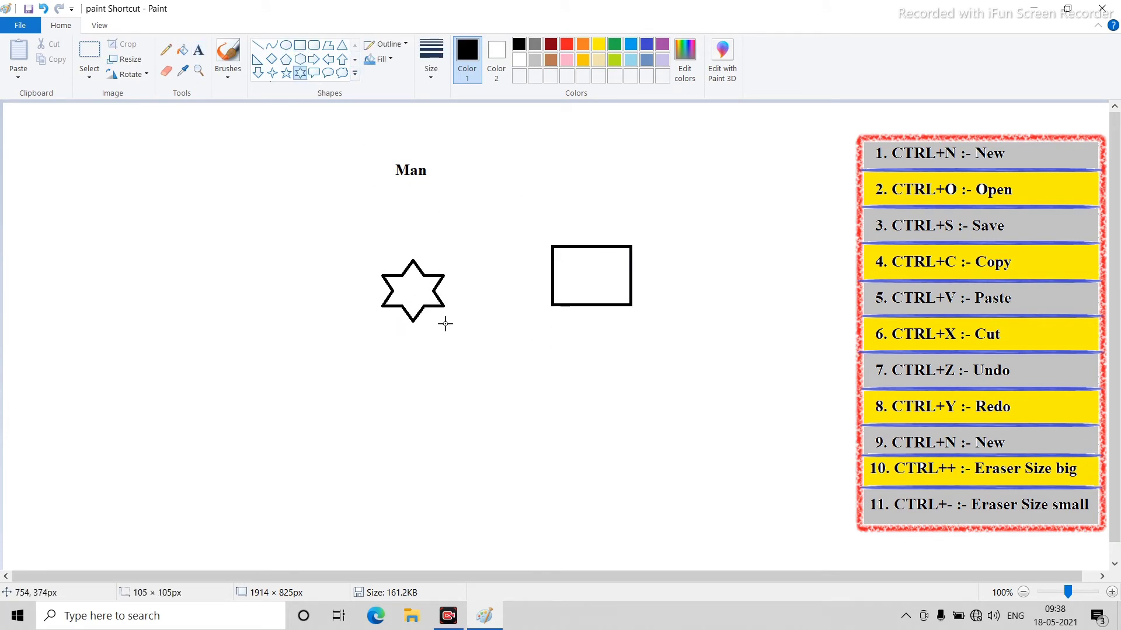
click(183, 49)
click(631, 53)
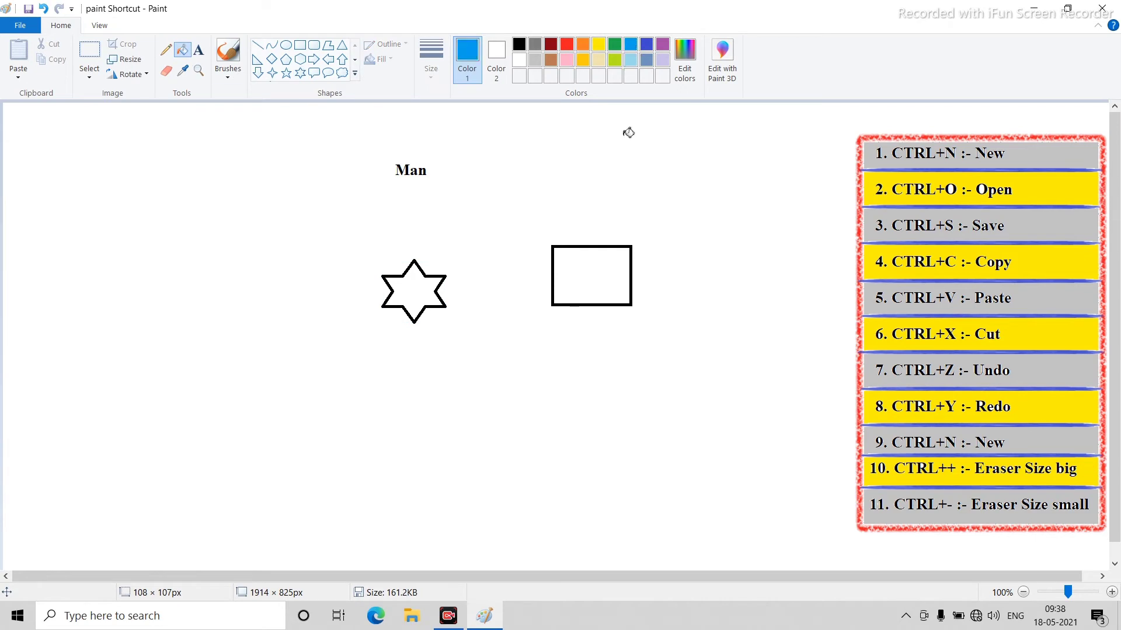
click(583, 254)
click(428, 282)
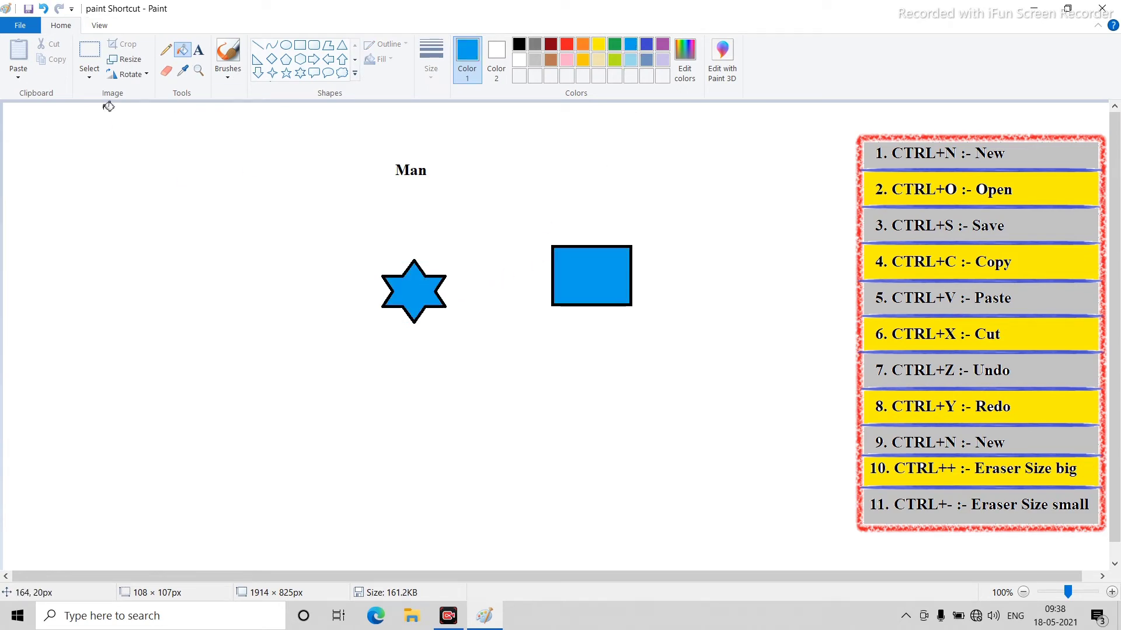
click(89, 52)
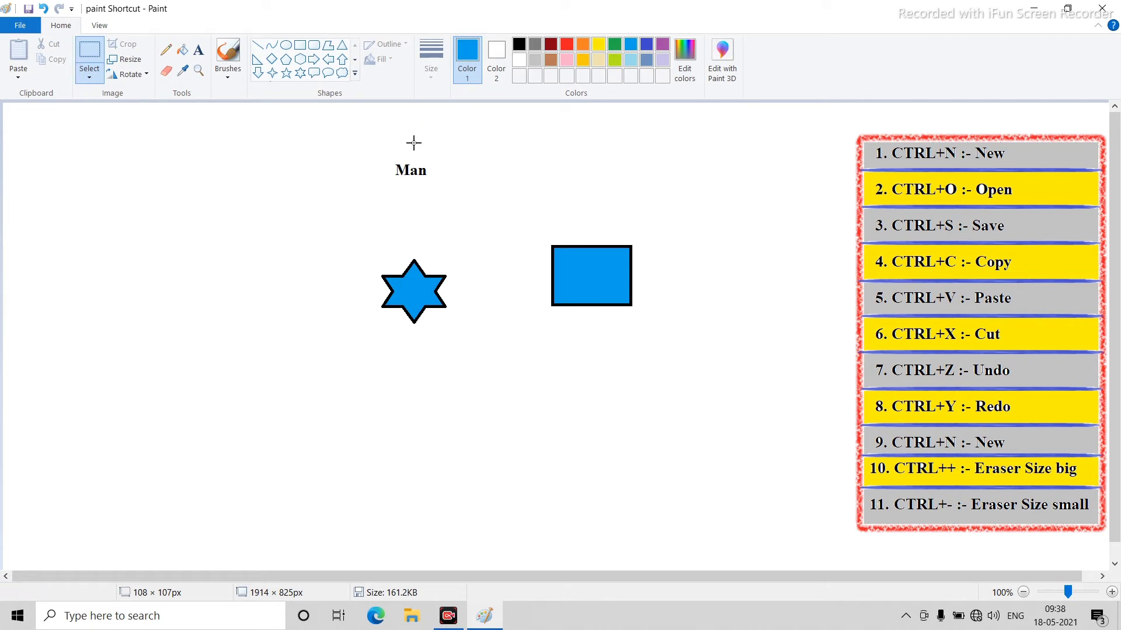
Copy the word 'Man' and paste three copies below and left of the original.
mouse_move(387, 153)
mouse_down()
mouse_move(449, 183)
mouse_move(433, 184)
mouse_up()
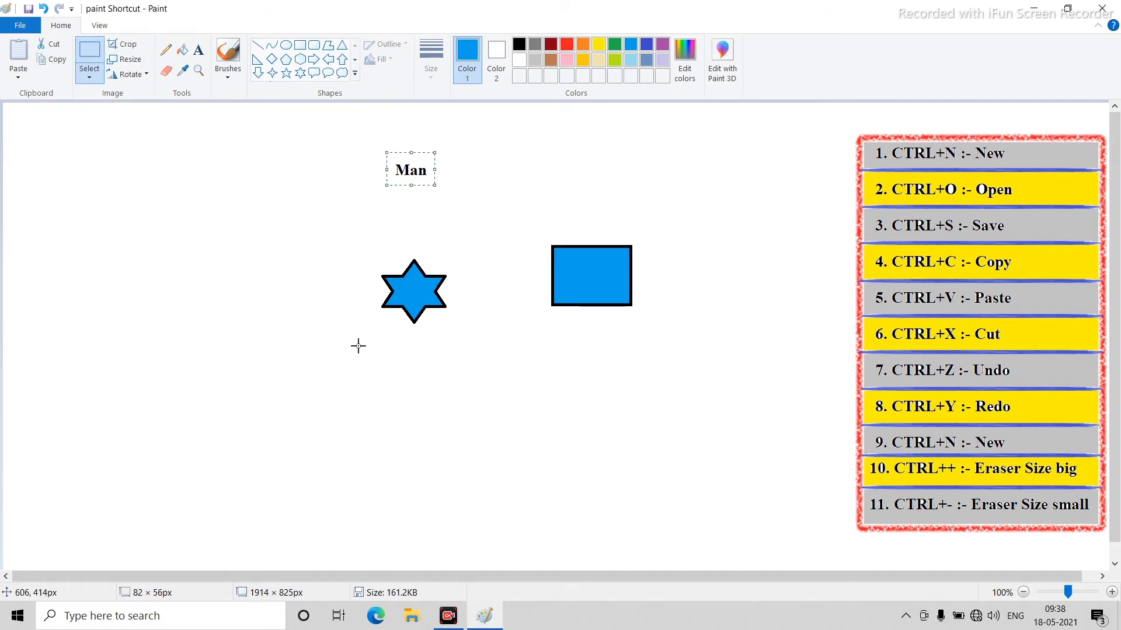
key(ctrl+c)
key(ctrl+v)
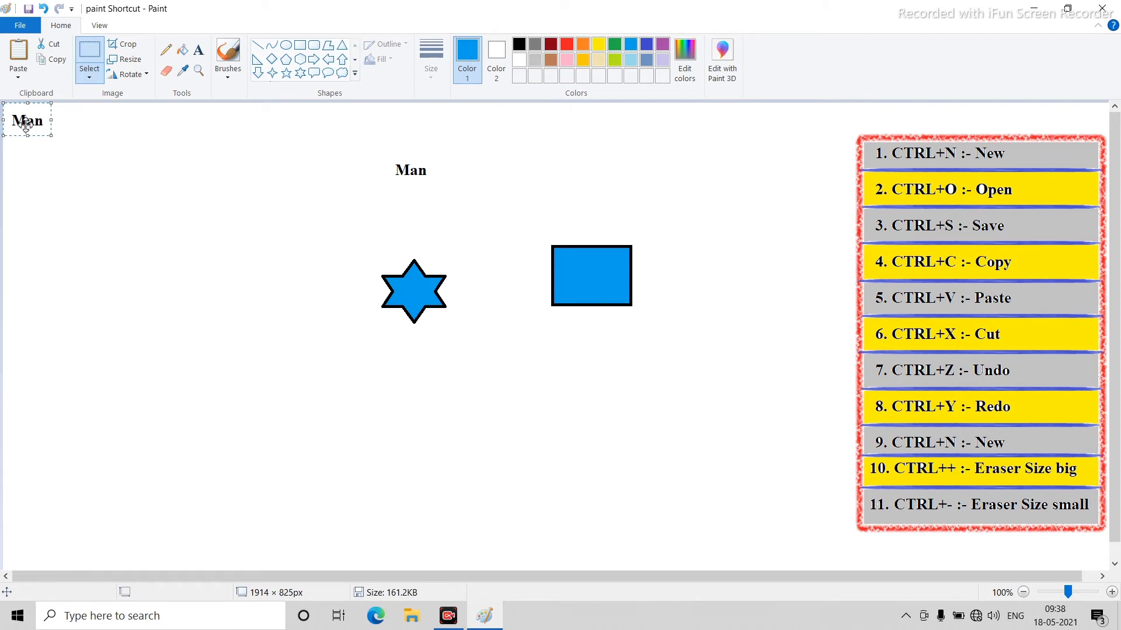
drag(25, 124, 389, 220)
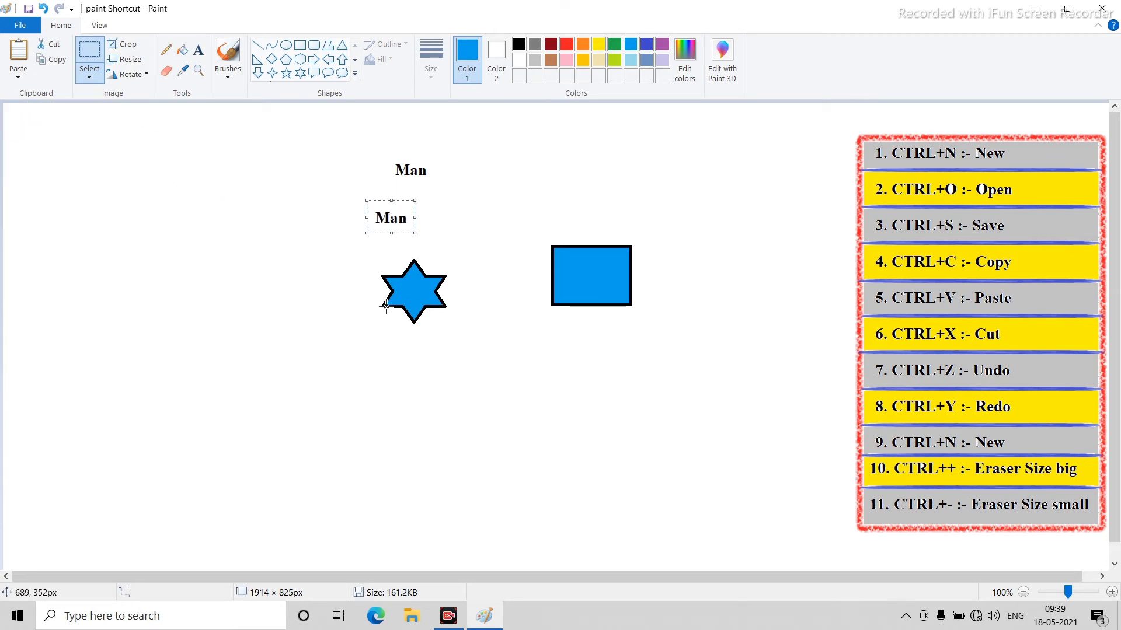
key(ctrl+v)
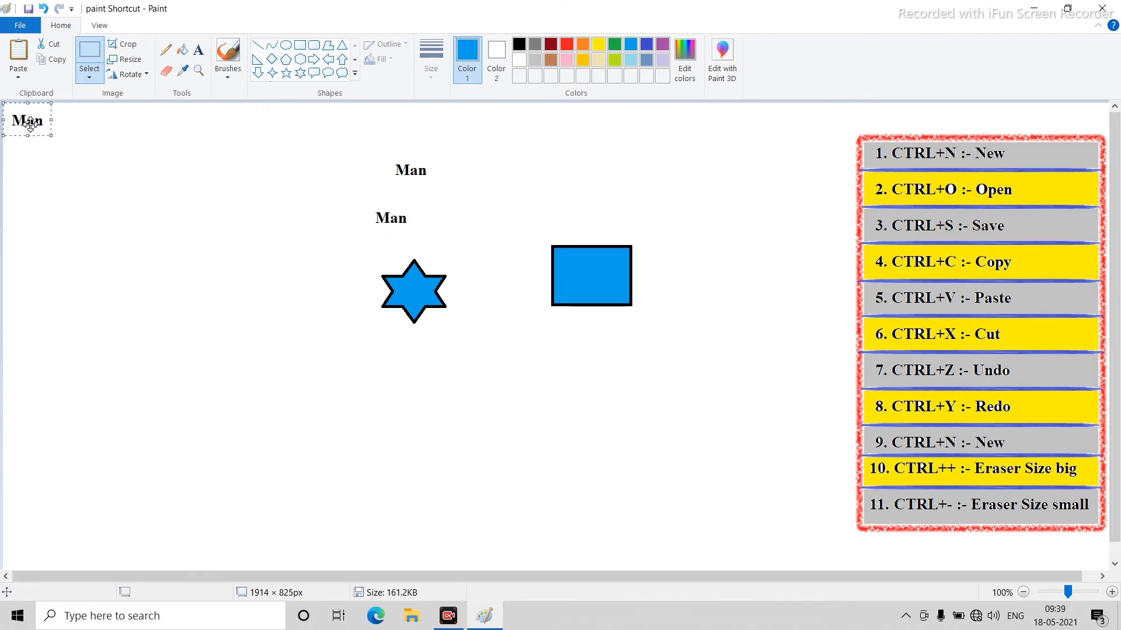
drag(29, 120, 290, 316)
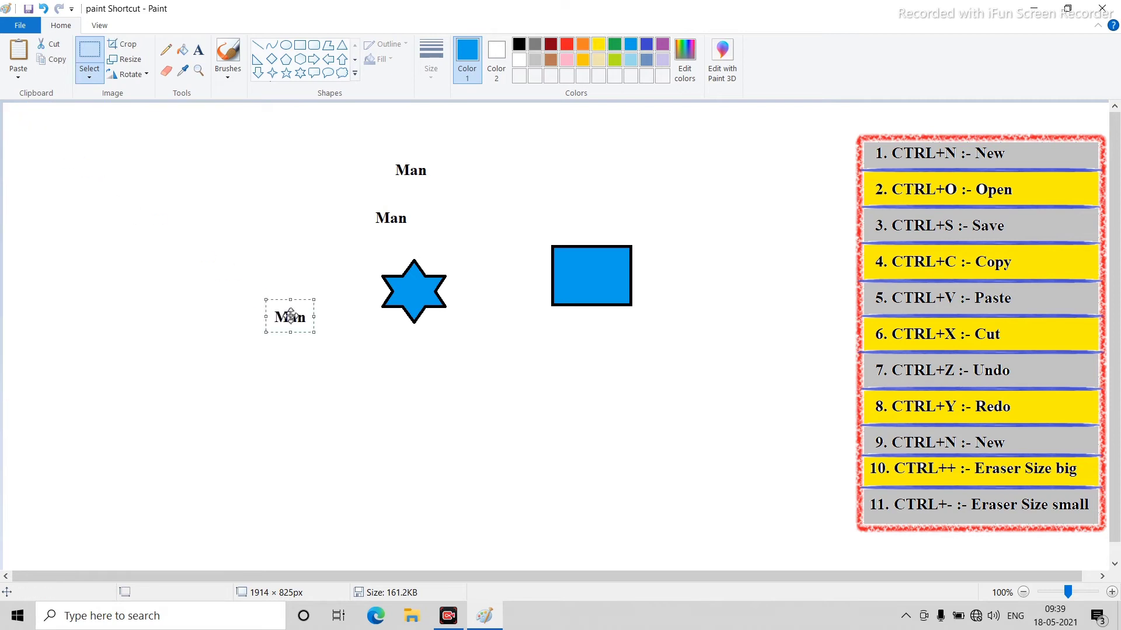
key(ctrl+v)
drag(26, 120, 201, 353)
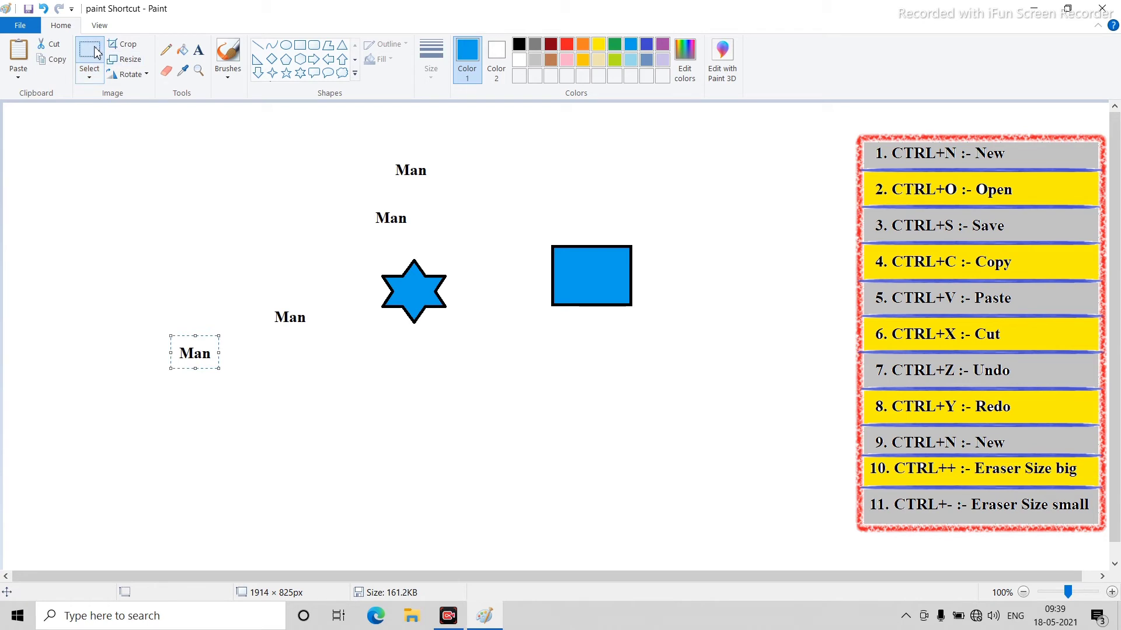
click(614, 220)
Paste three copies of the blue rectangle around the star, then select the star.
drag(534, 223, 652, 330)
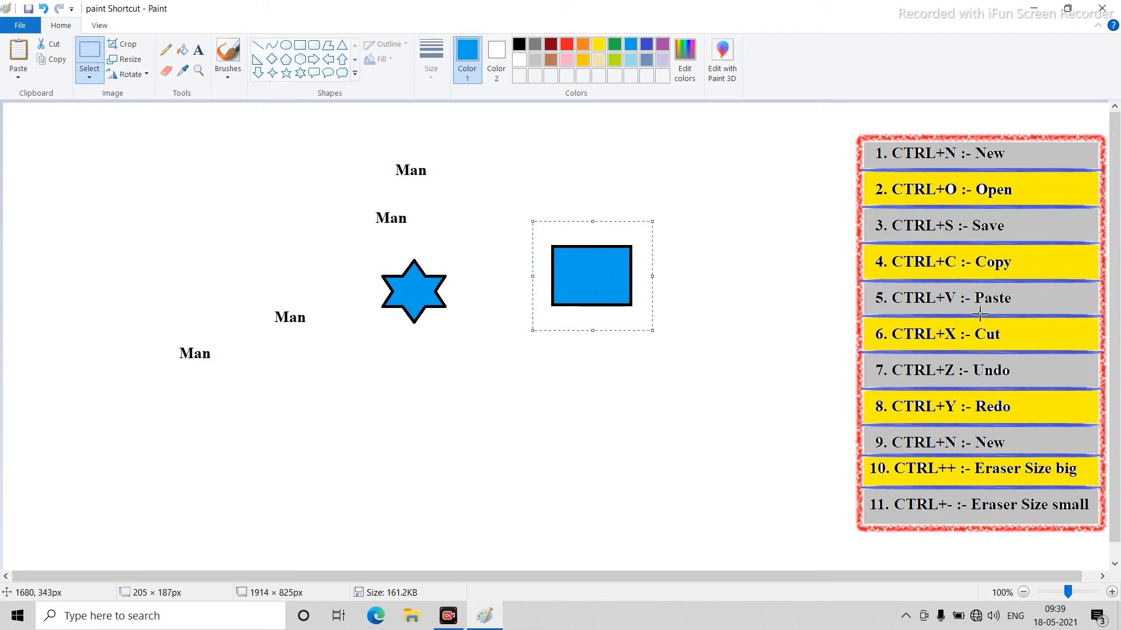
key(ctrl+v)
mouse_move(89, 165)
mouse_down()
mouse_move(682, 487)
mouse_move(689, 432)
mouse_up()
key(ctrl+v)
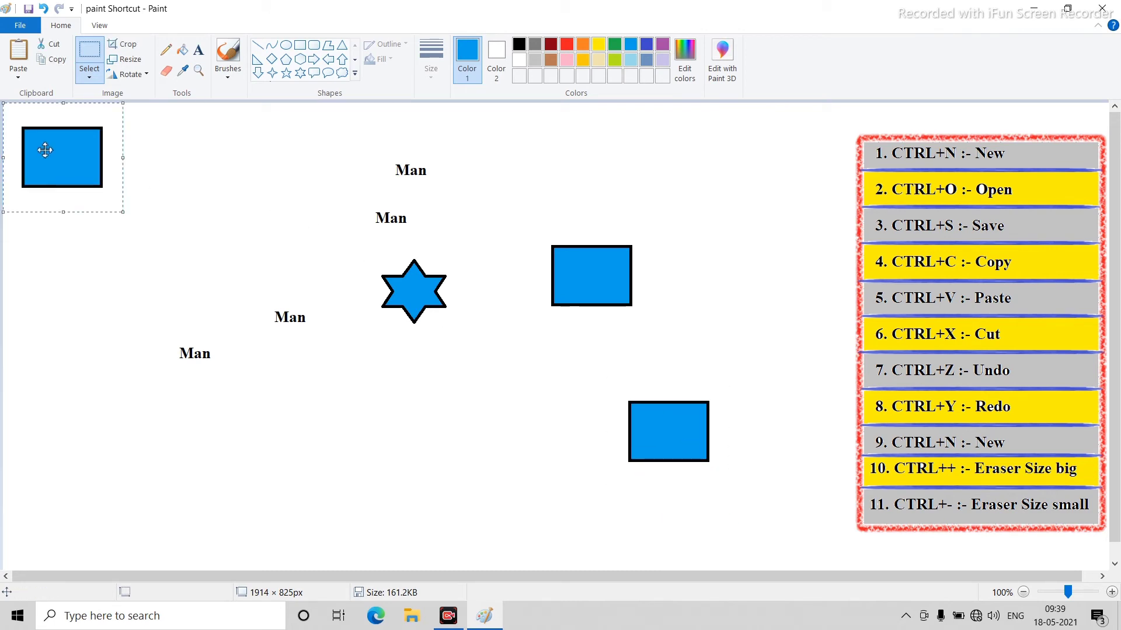
drag(45, 150, 458, 430)
key(ctrl+v)
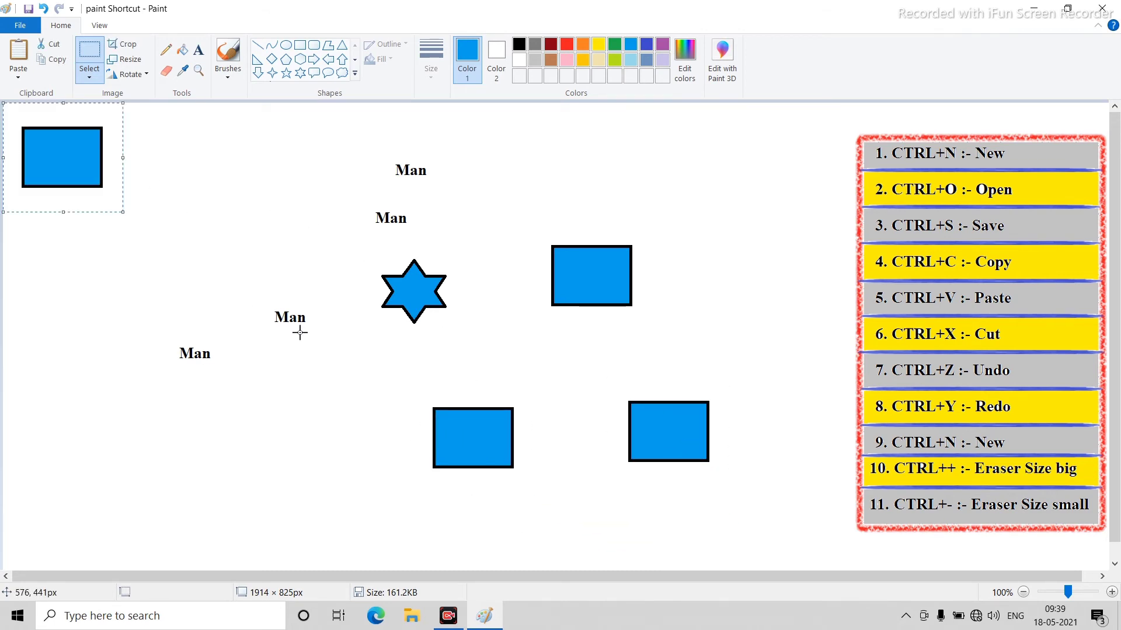
mouse_move(73, 184)
mouse_down()
mouse_move(245, 370)
mouse_move(317, 481)
mouse_up()
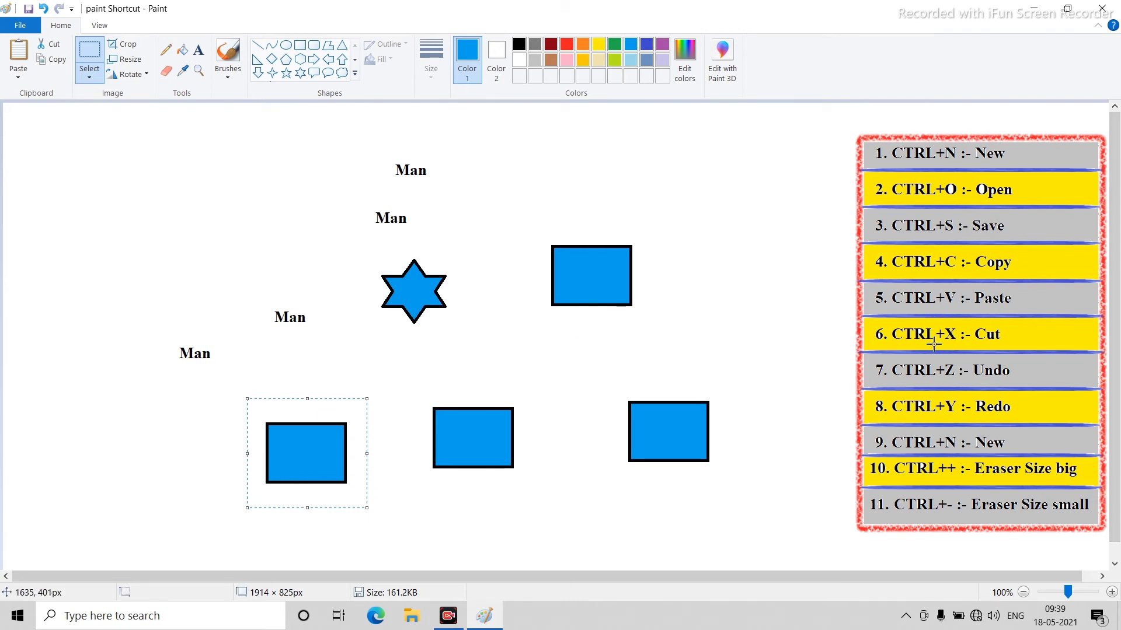
click(443, 292)
drag(364, 245, 462, 334)
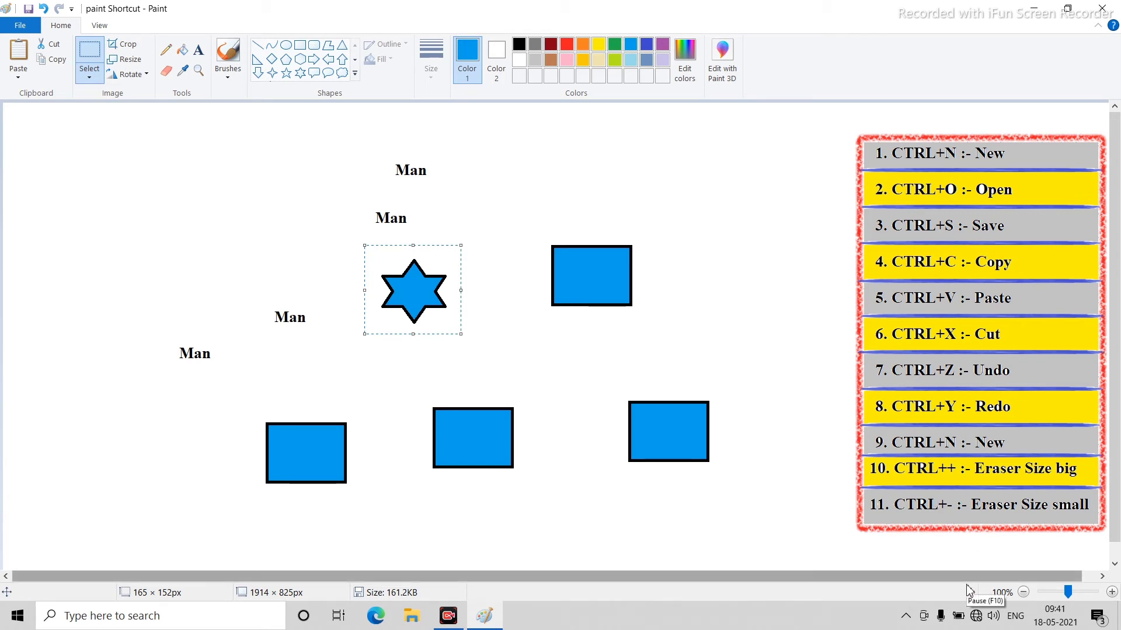
Cut the blue star and paste it on the left side.
key(ctrl+x)
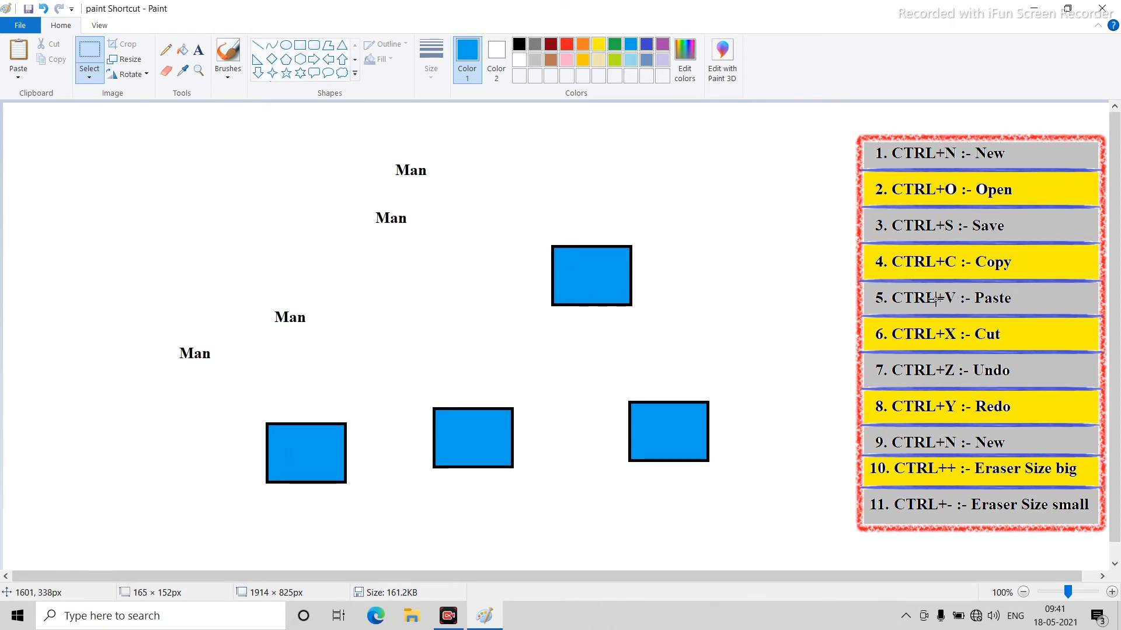
key(ctrl+v)
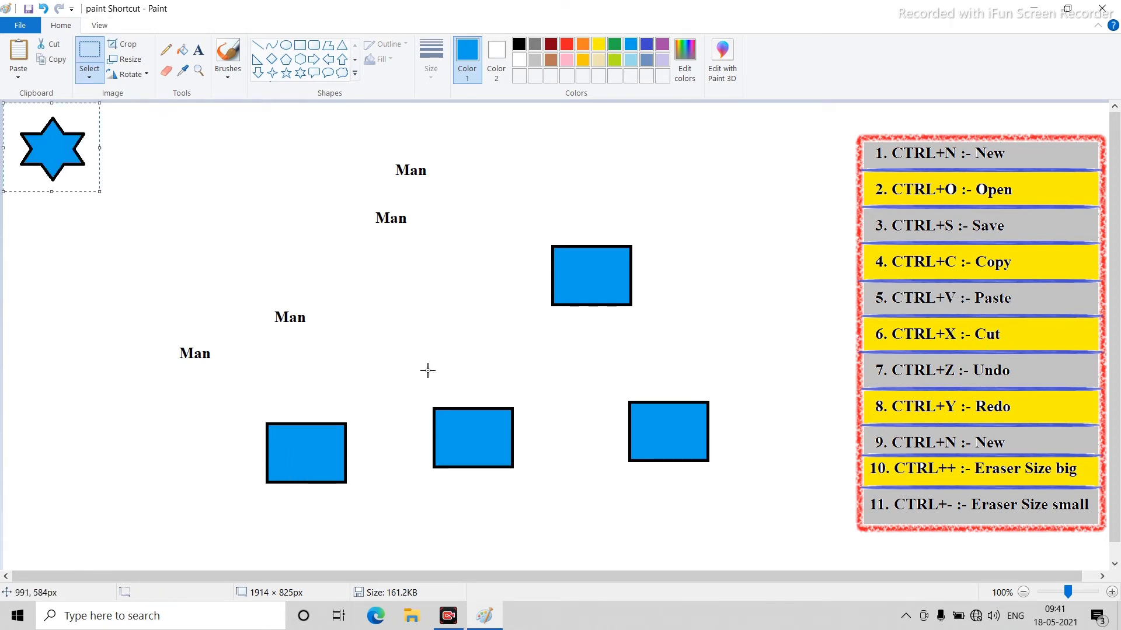
drag(71, 104, 209, 208)
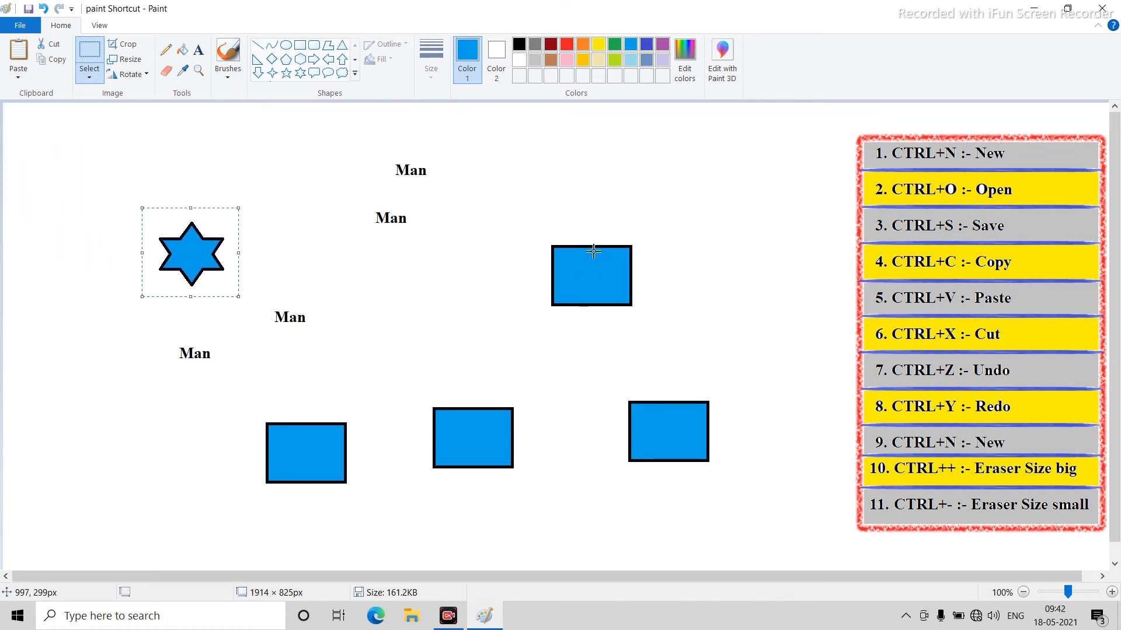
Nudge the top-right blue rectangle slightly right and add a blue cloud callout.
drag(531, 221, 658, 331)
key(ctrl+x)
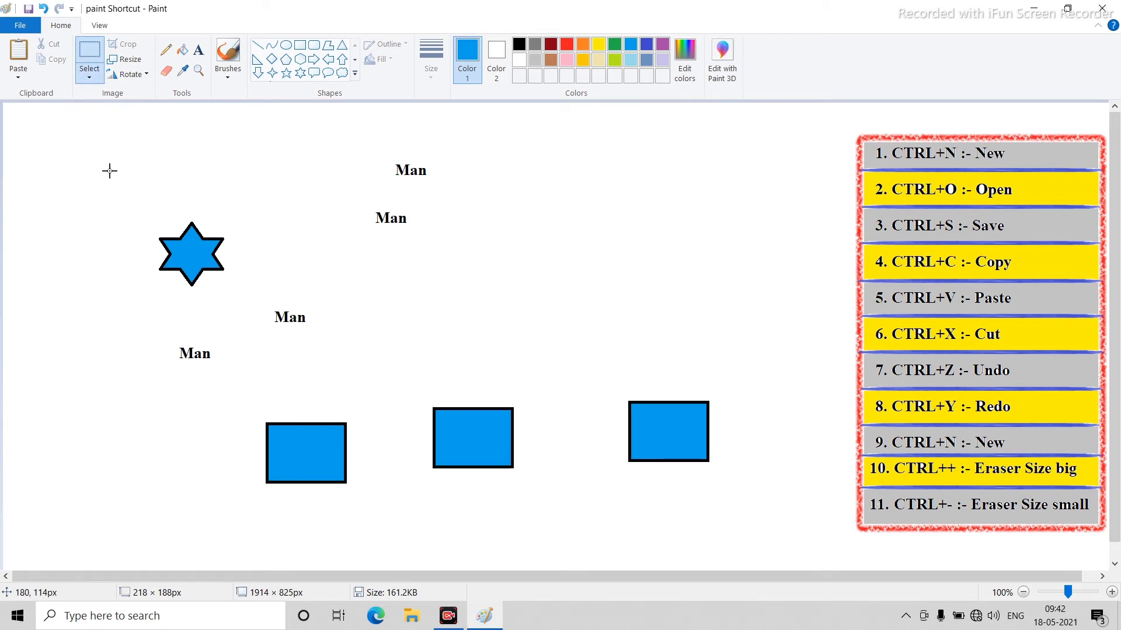
key(ctrl+v)
drag(89, 142, 647, 243)
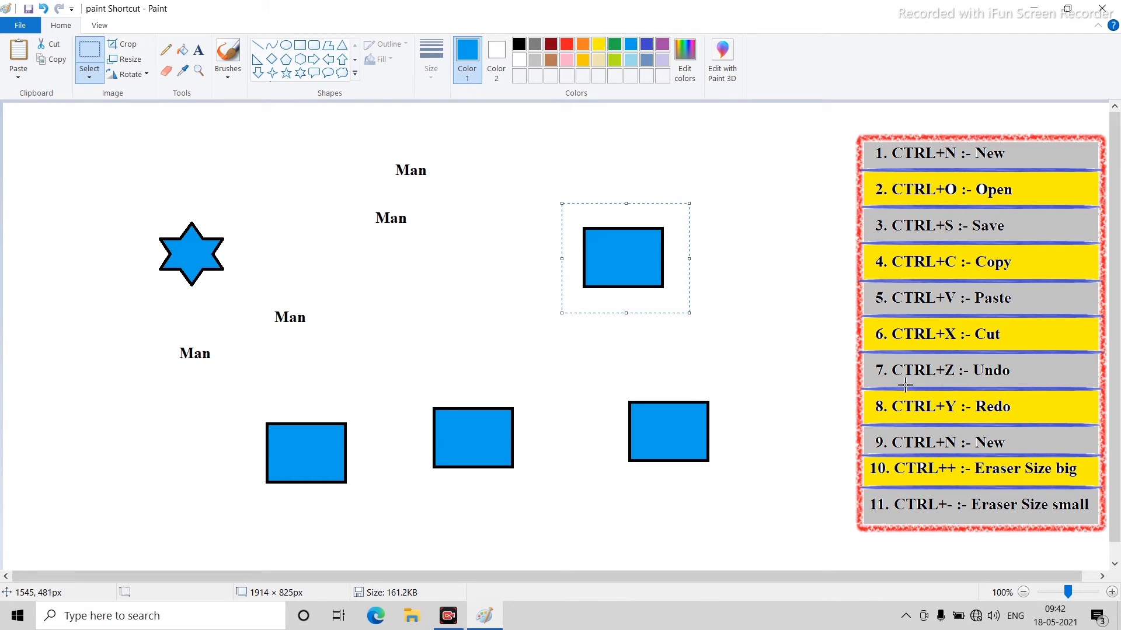
click(711, 367)
key(ctrl+y)
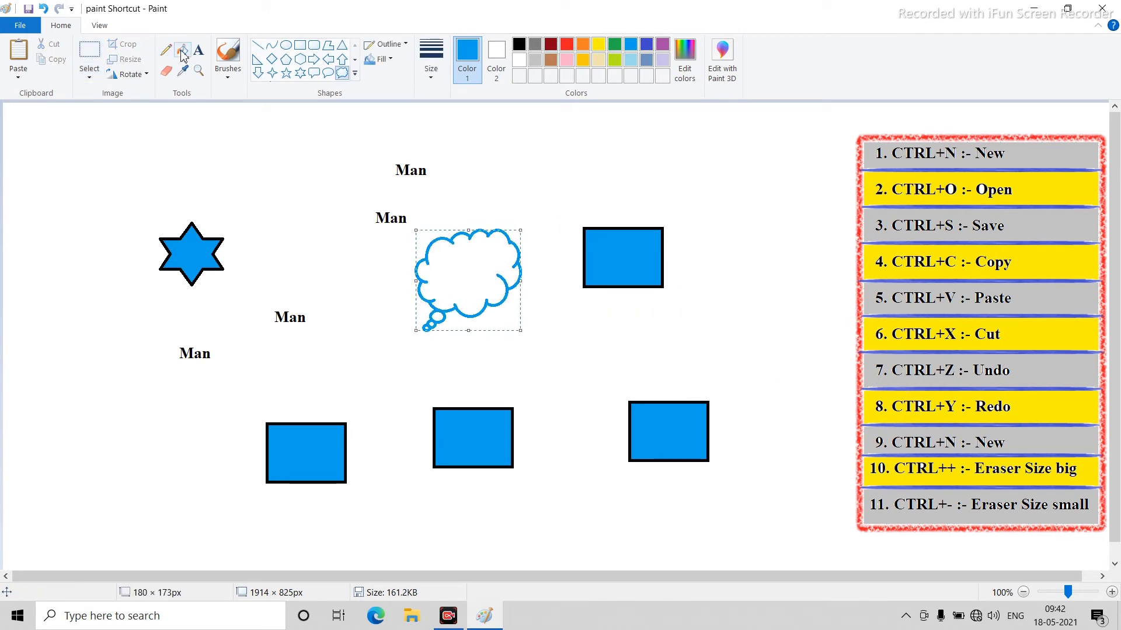
click(183, 50)
Fill the cloud callout with red, undoing an initial indigo fill.
click(646, 45)
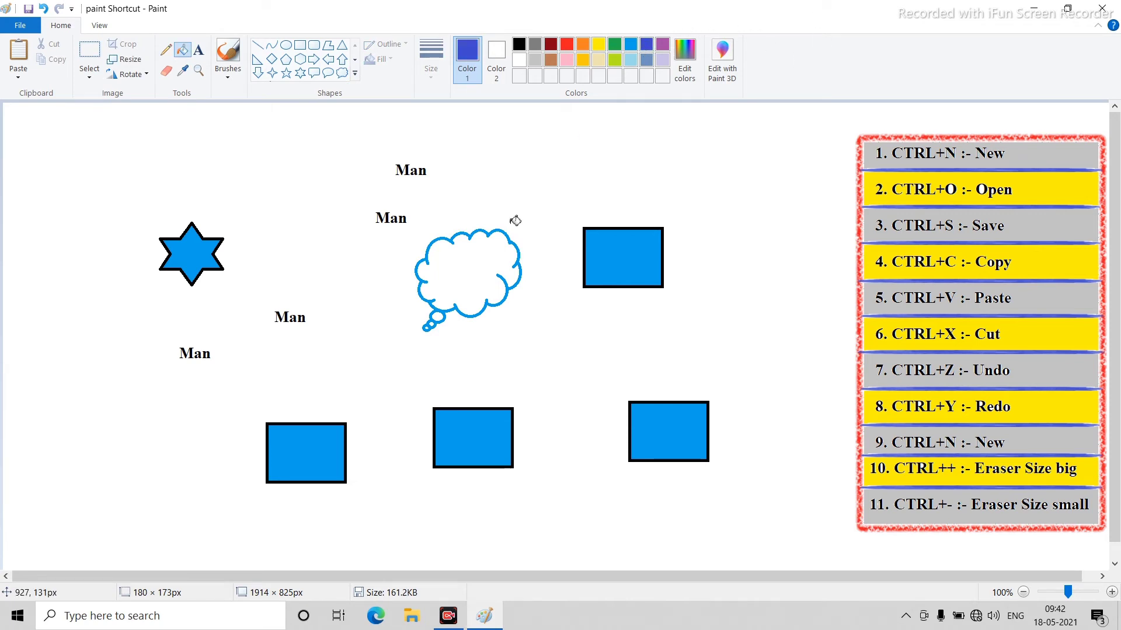
click(497, 270)
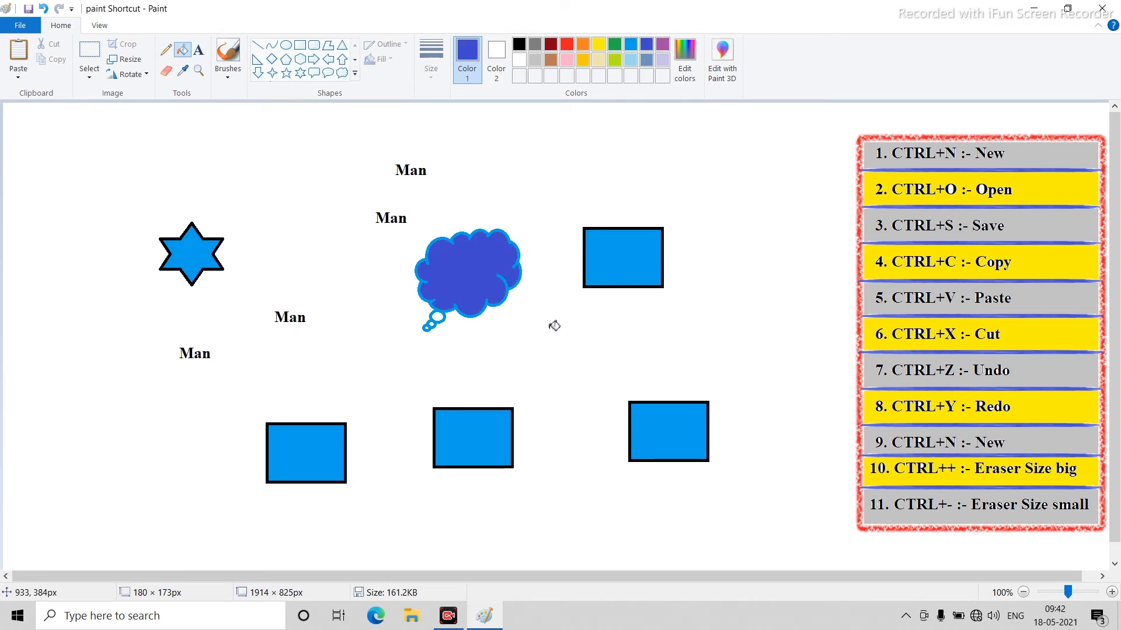
key(ctrl+z)
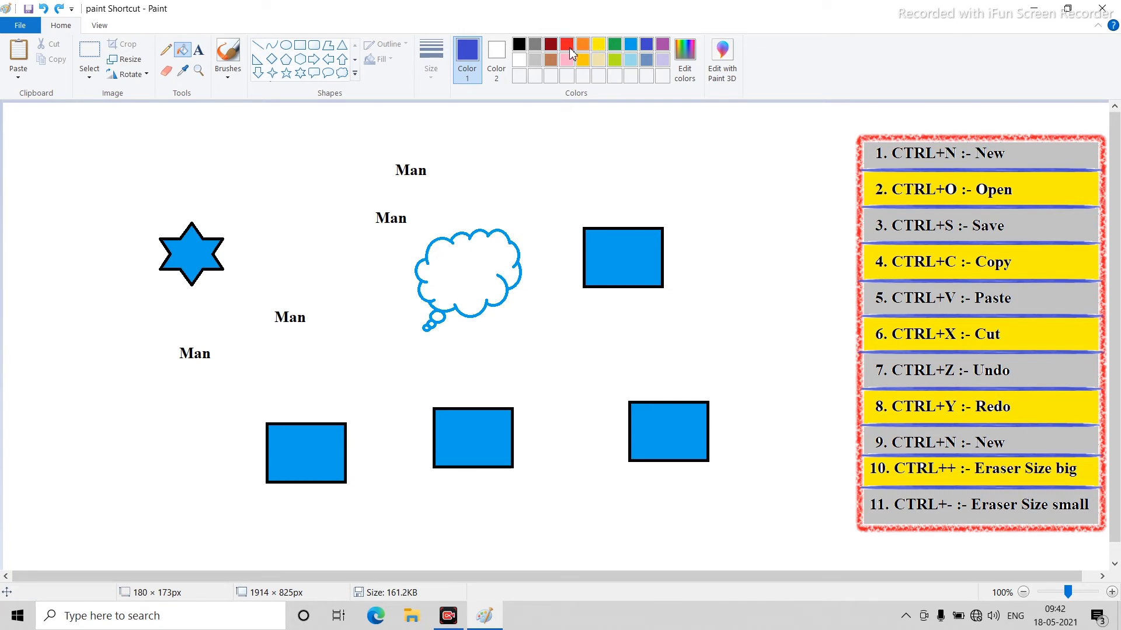
click(567, 47)
click(480, 263)
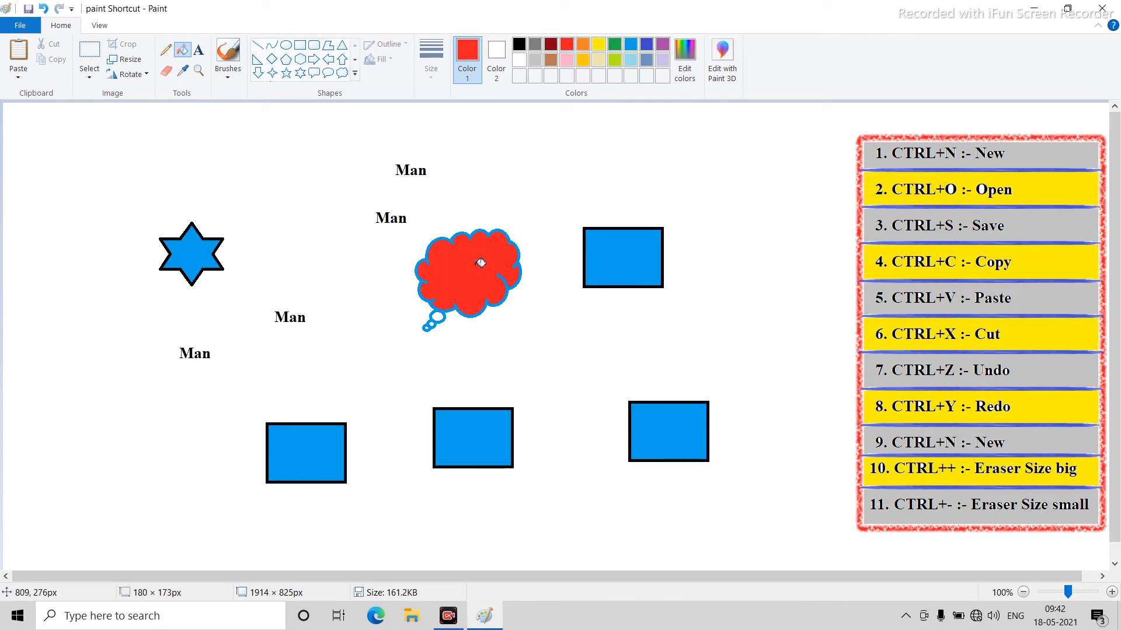
Draw a red speech bubble above the star and fill it green, undoing a blue fill.
click(328, 72)
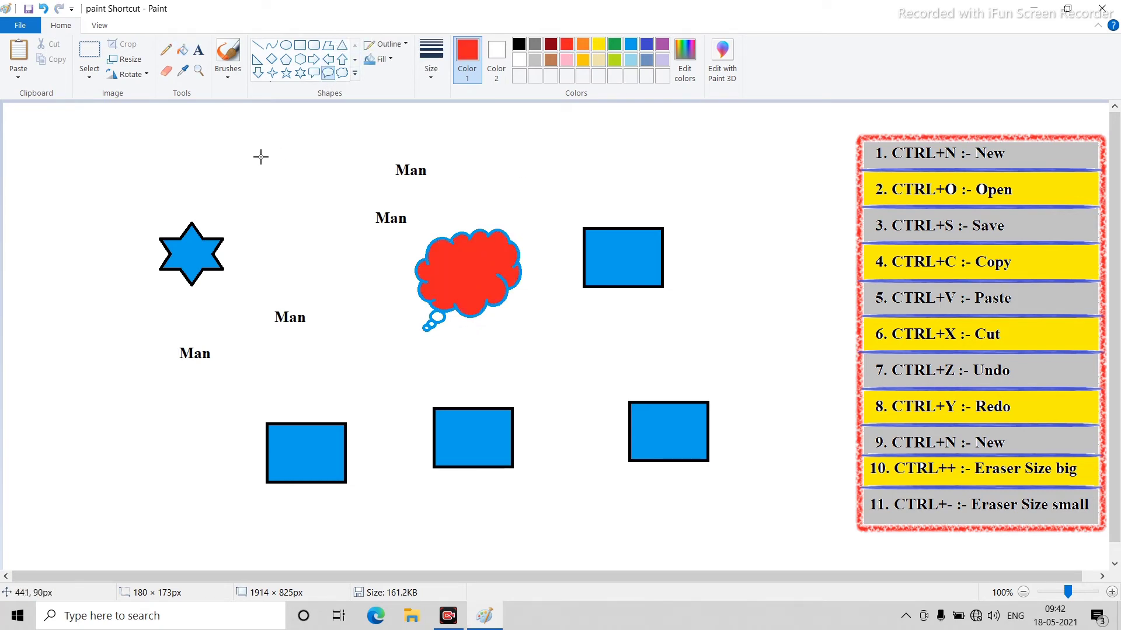
drag(270, 142, 351, 229)
click(183, 50)
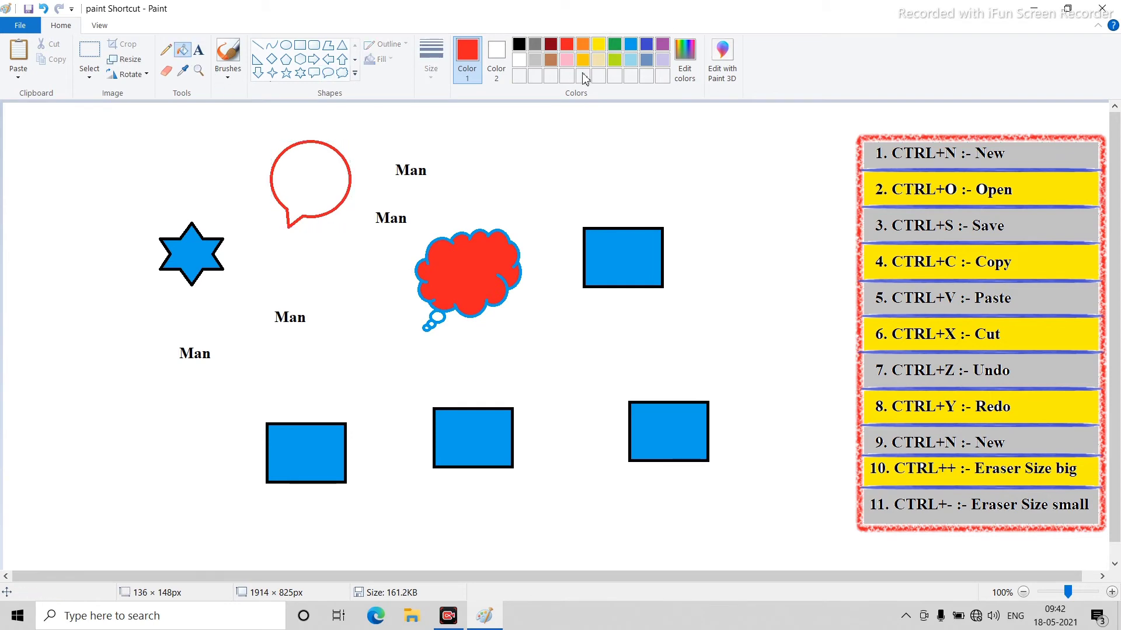
click(647, 46)
click(333, 170)
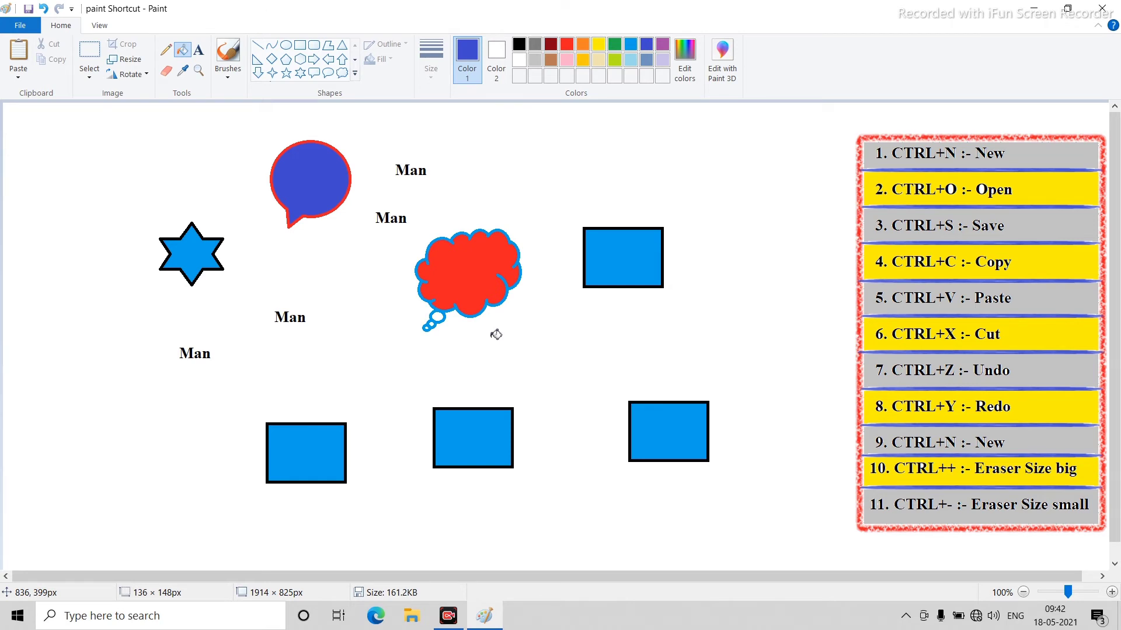
key(ctrl+z)
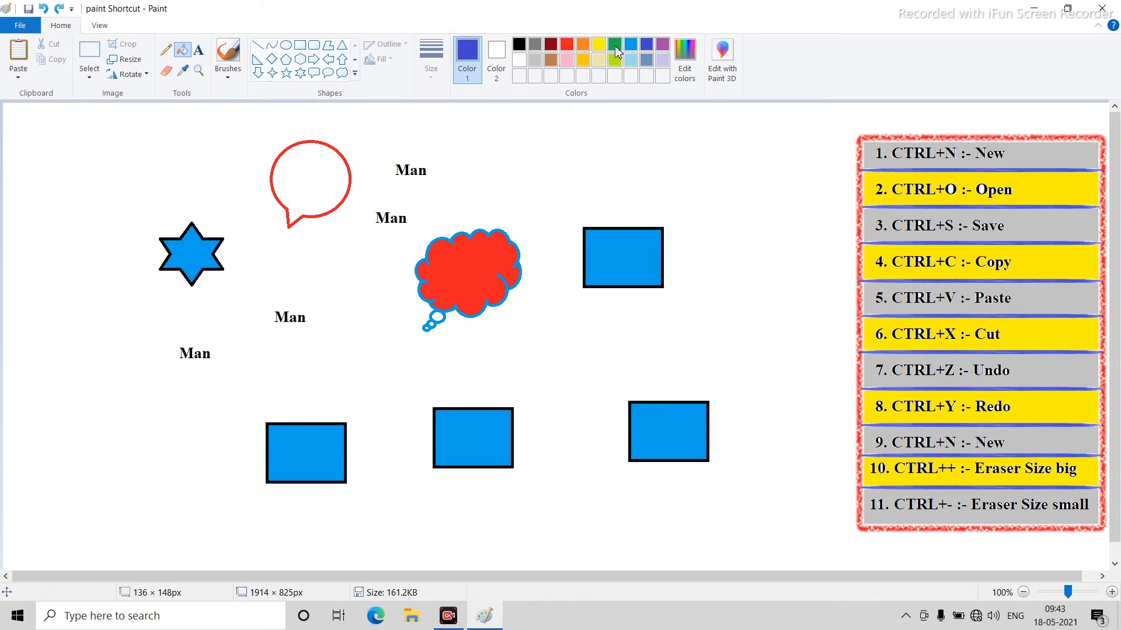
click(615, 47)
click(325, 169)
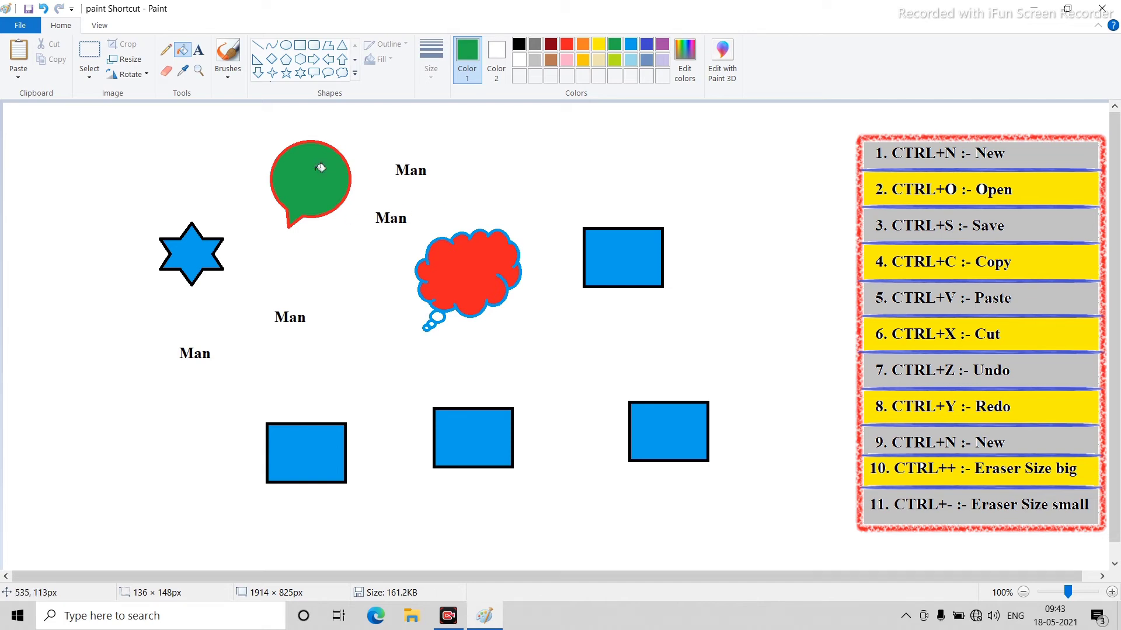
click(341, 59)
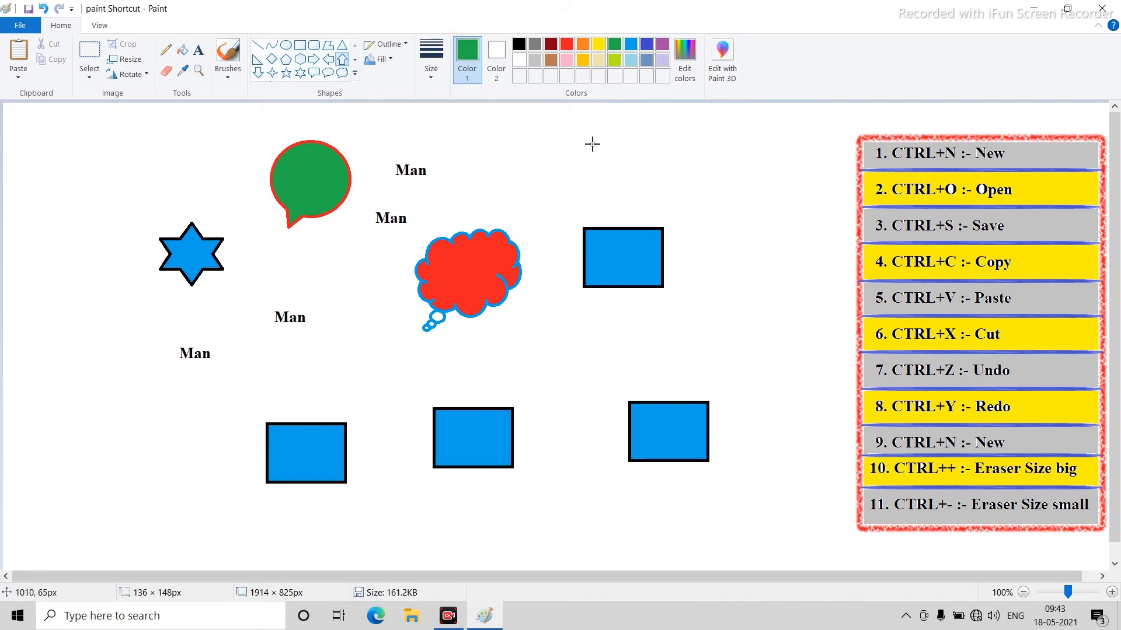
Draw a green up arrow and oval callout at the top, filling both purple.
drag(492, 133, 566, 198)
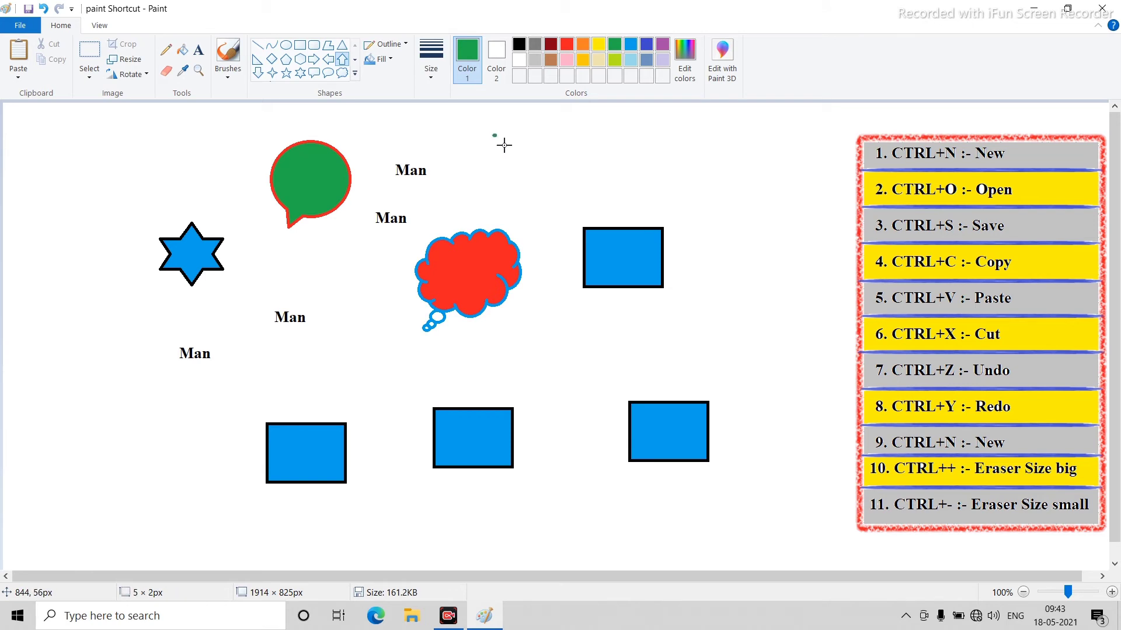
click(327, 72)
drag(654, 140, 764, 225)
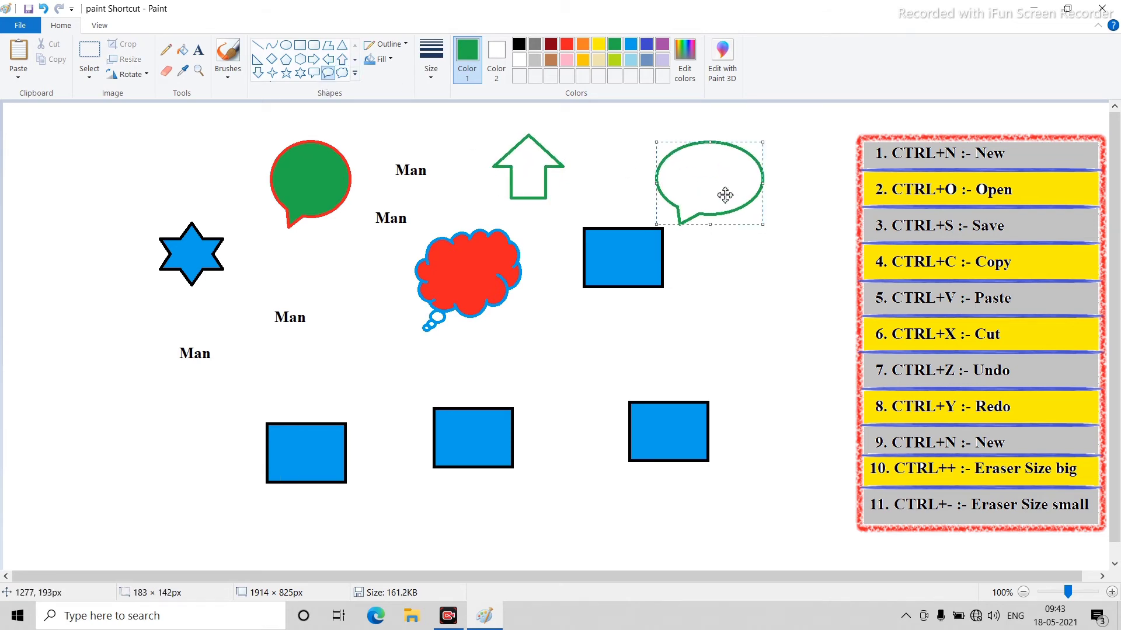
click(182, 50)
click(661, 44)
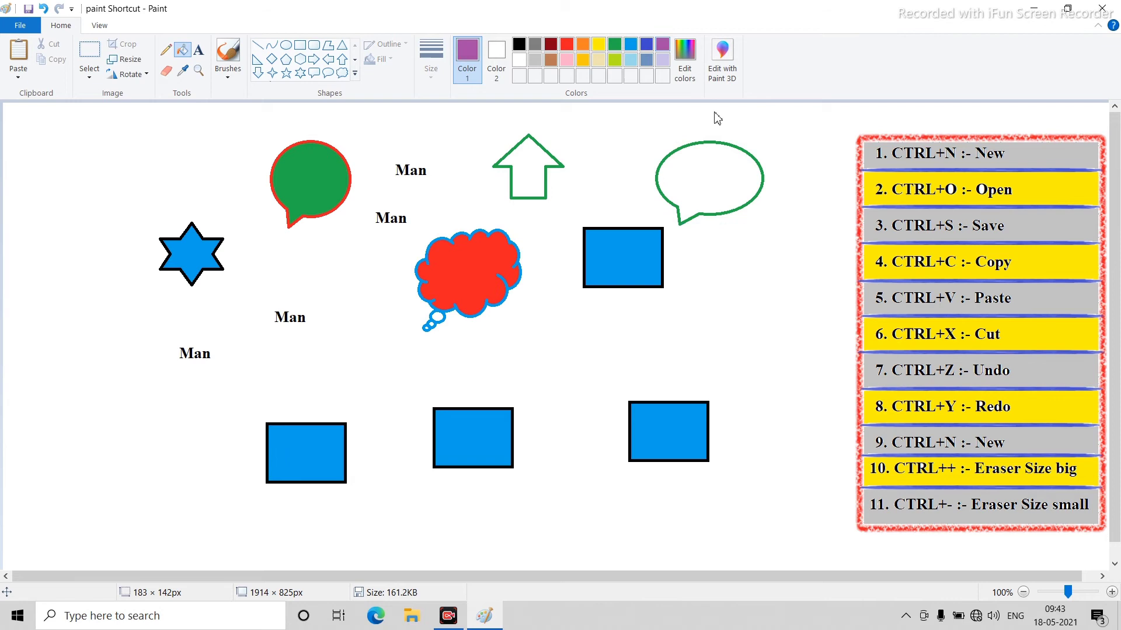
click(738, 163)
click(521, 178)
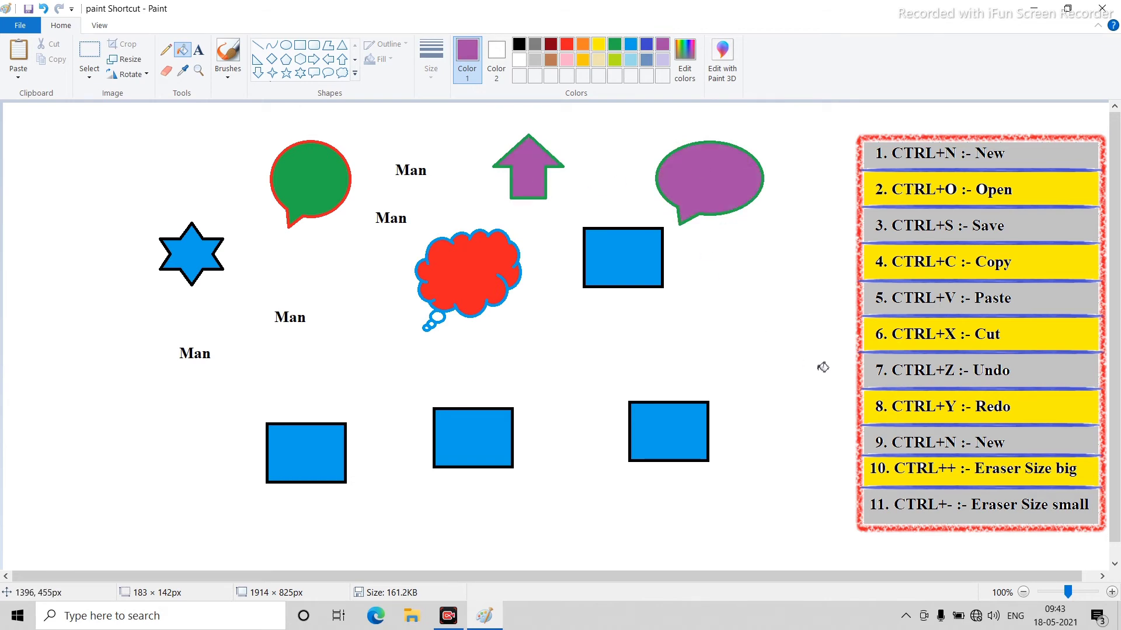
Undo and redo the purple fills and callouts with Ctrl+Z/Ctrl+Y, ending with them restored.
key(ctrl+z)
key(ctrl+z)
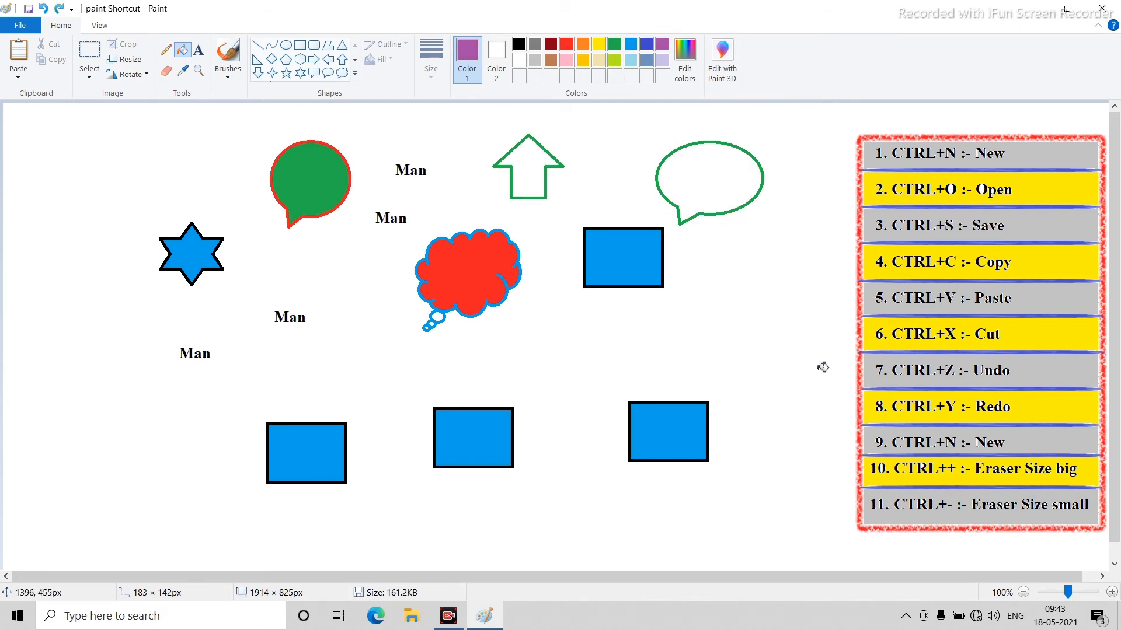
key(ctrl+z)
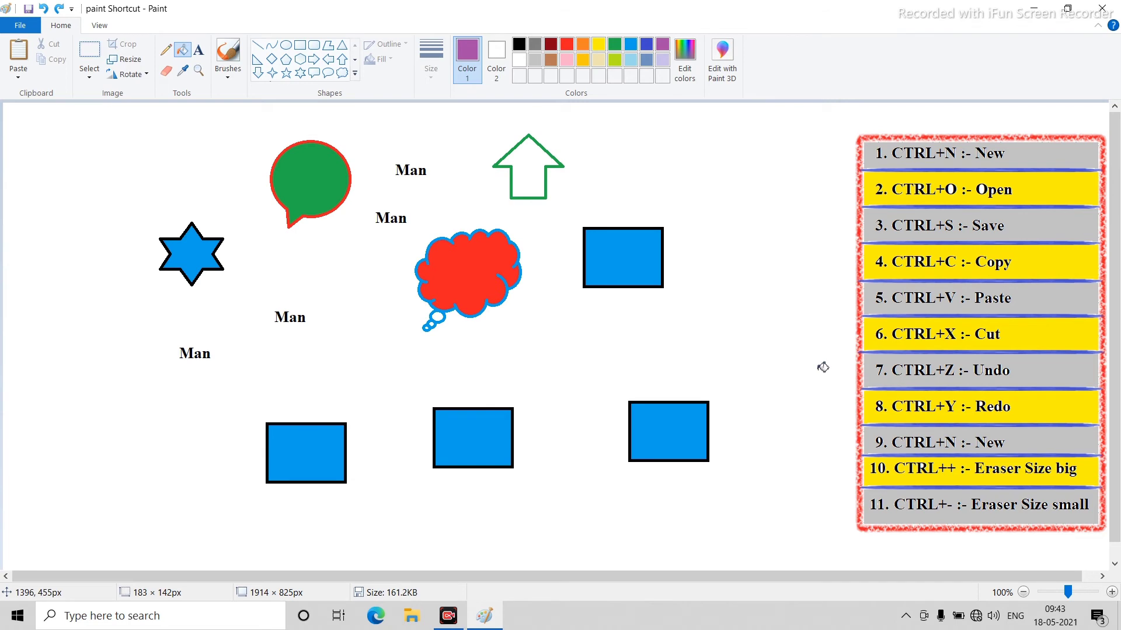
key(ctrl+y)
key(ctrl+y)
key(ctrl+y)
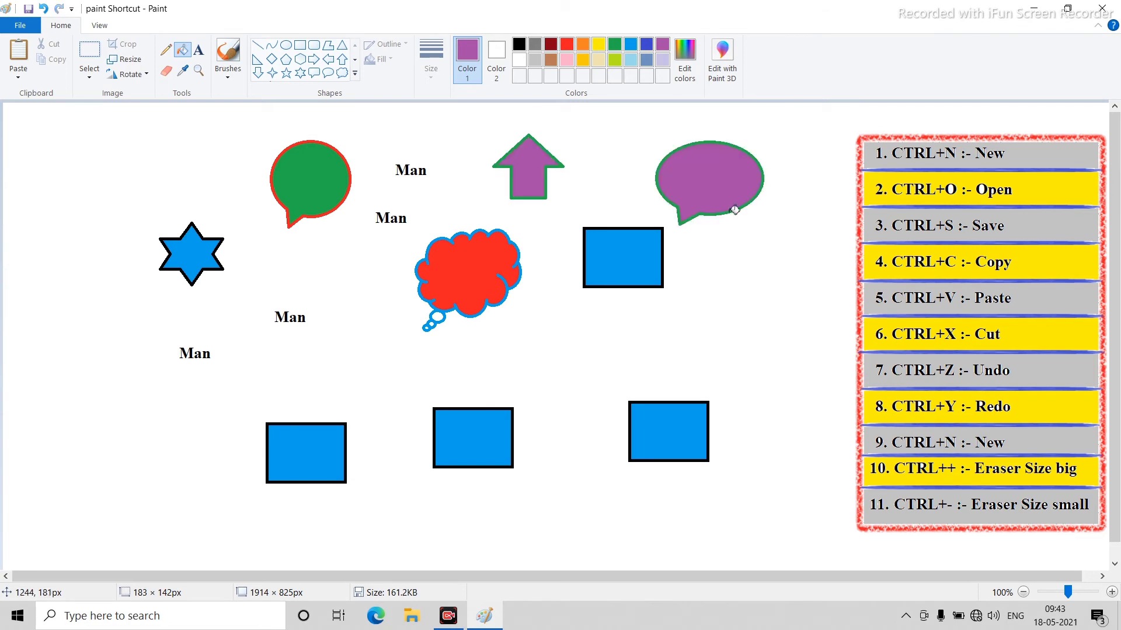
key(ctrl+z)
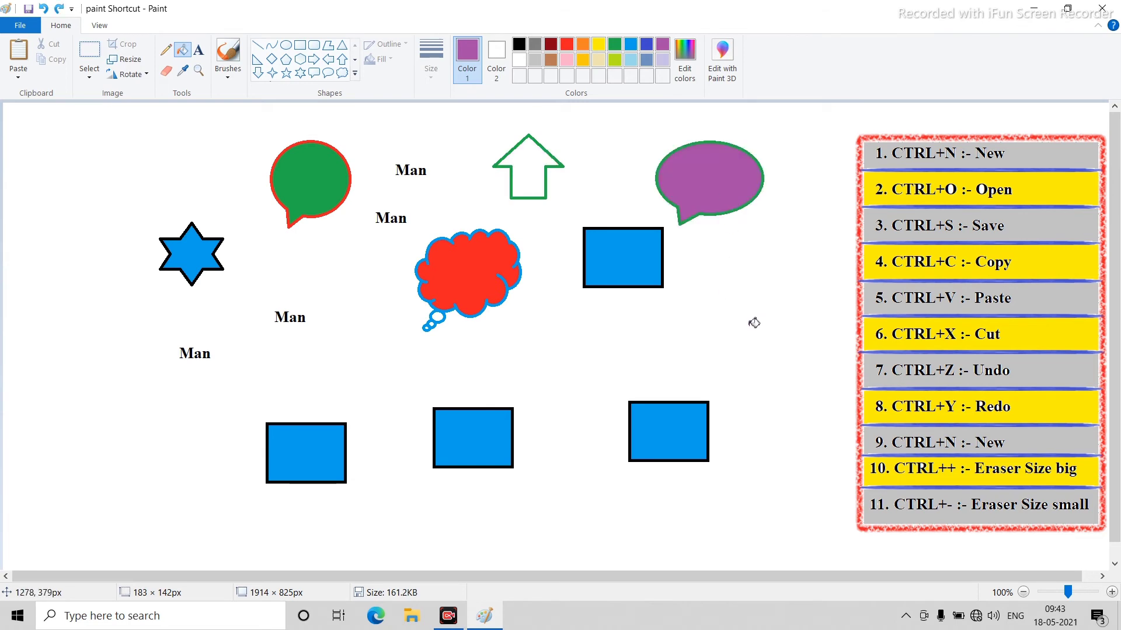
key(ctrl+z)
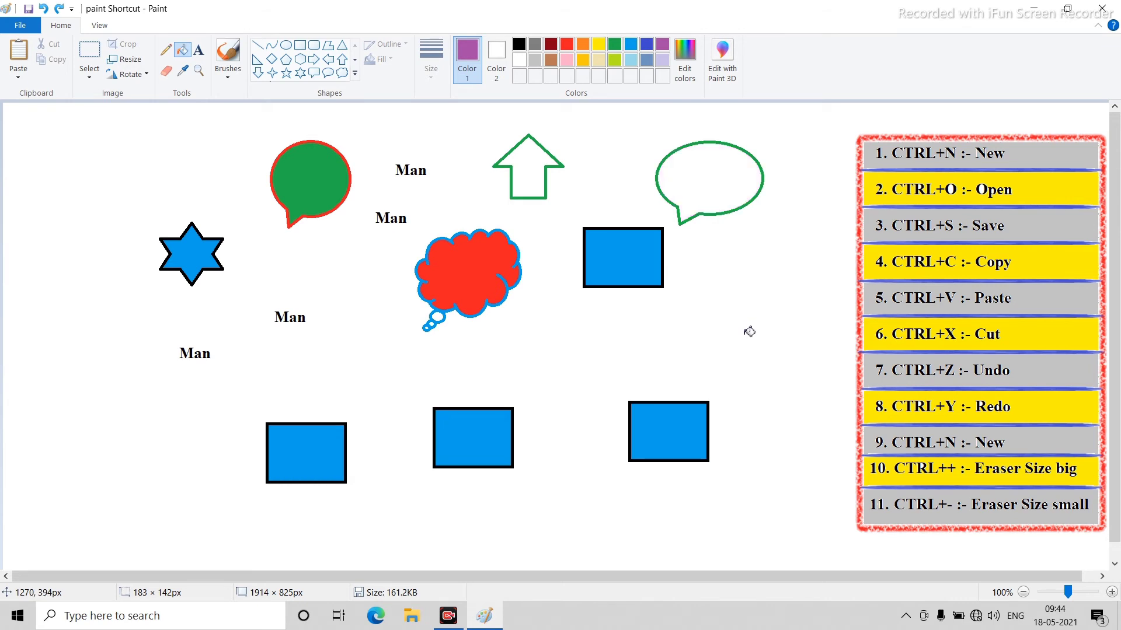
key(ctrl+z)
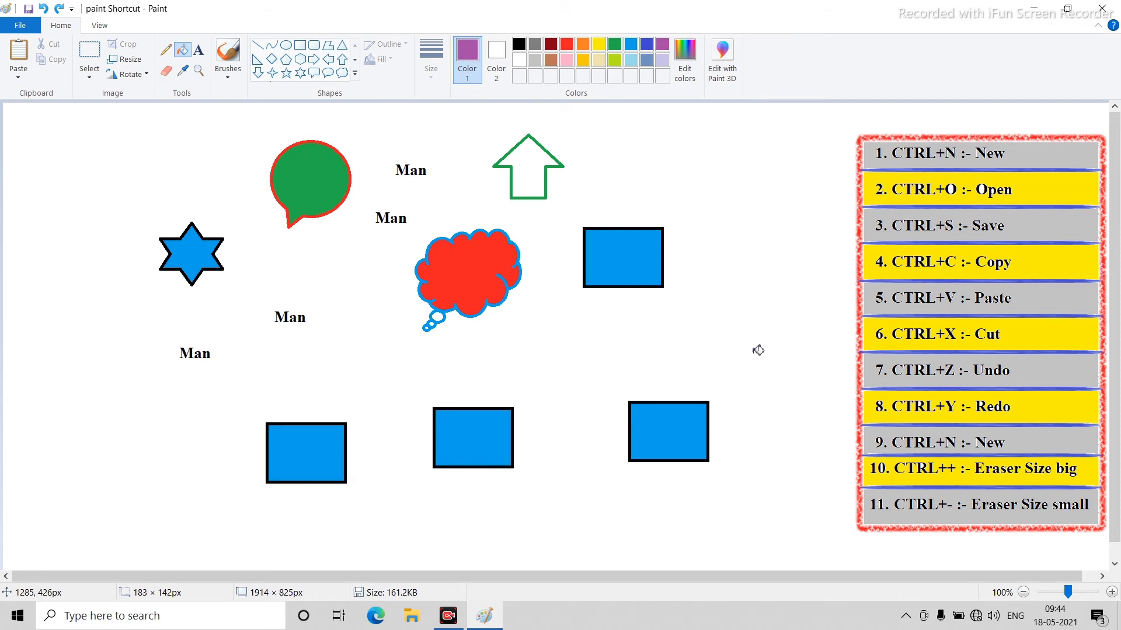
key(ctrl+z)
key(ctrl+y)
key(ctrl+y)
key(ctrl+y)
key(ctrl+y)
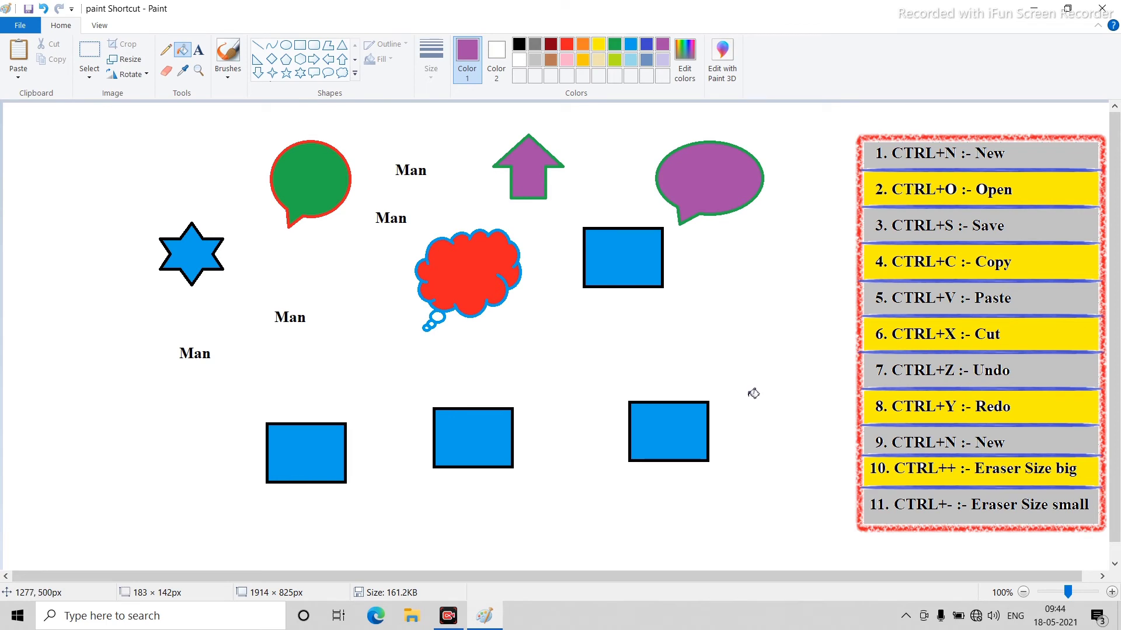
key(ctrl+z)
key(ctrl+z)
key(ctrl+z)
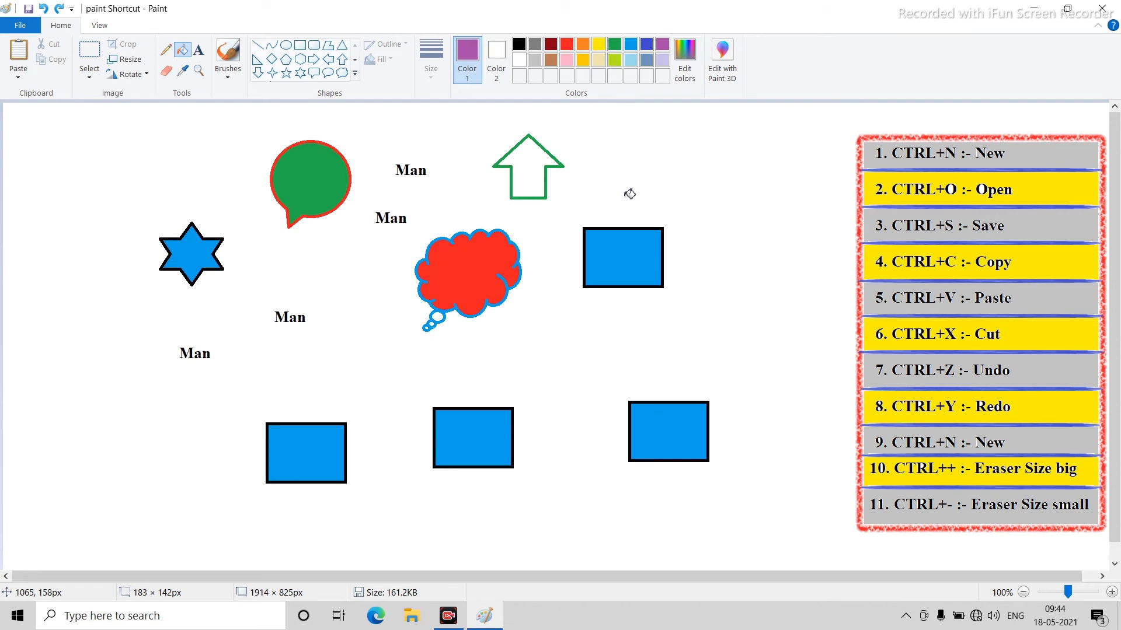
key(ctrl+y)
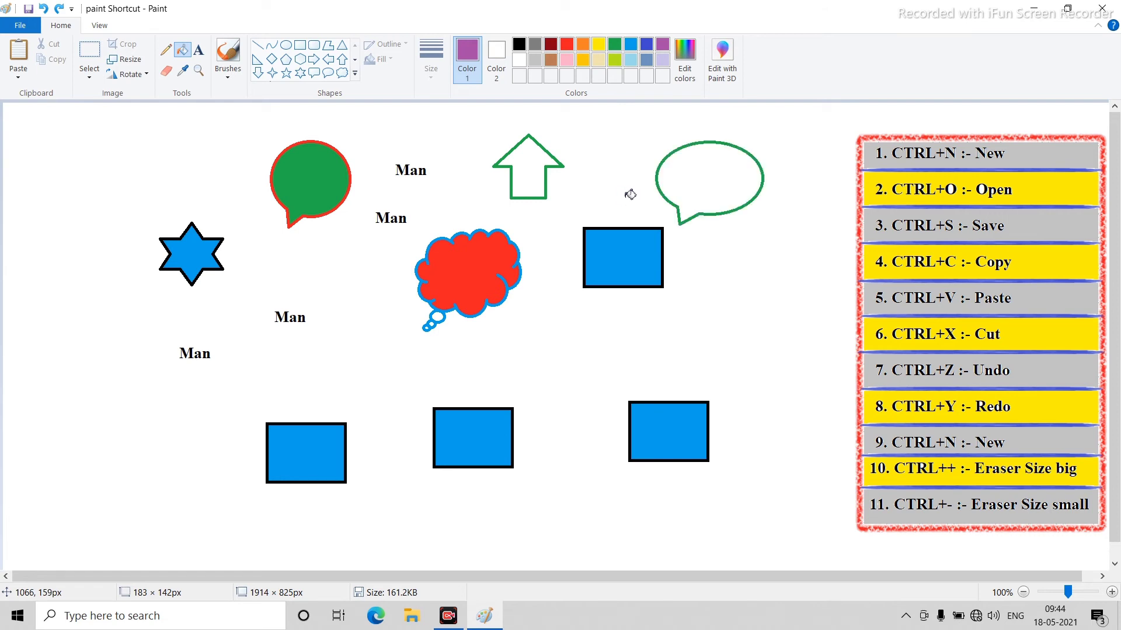
key(ctrl+y)
key(ctrl+y)
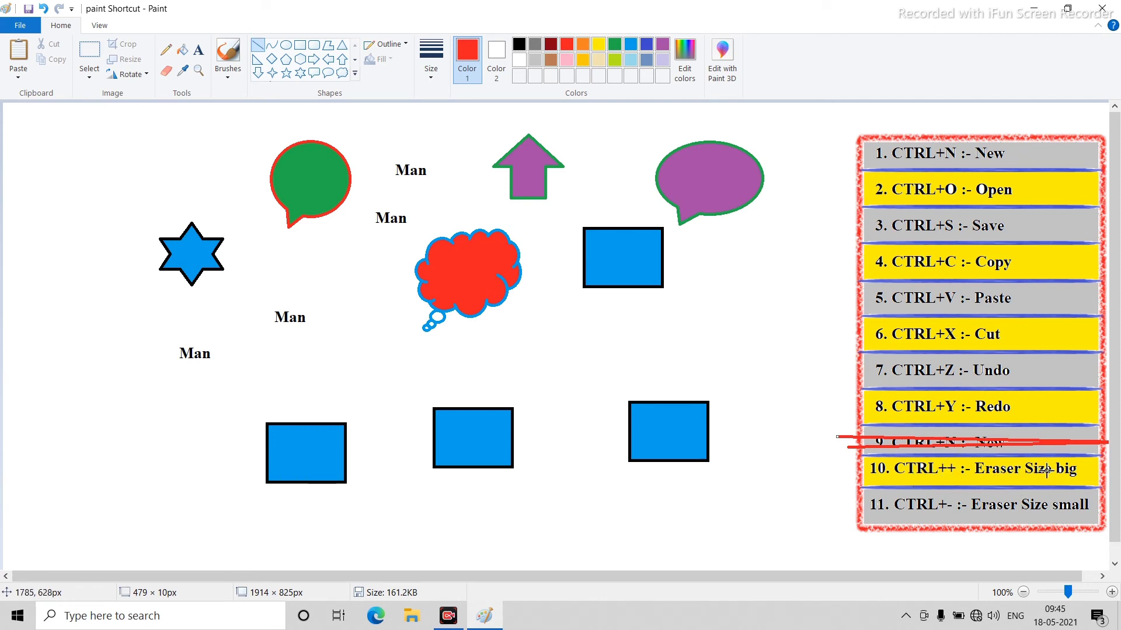
Erase the green bubble and Man labels with an enlarged eraser, then the star's right half.
click(166, 70)
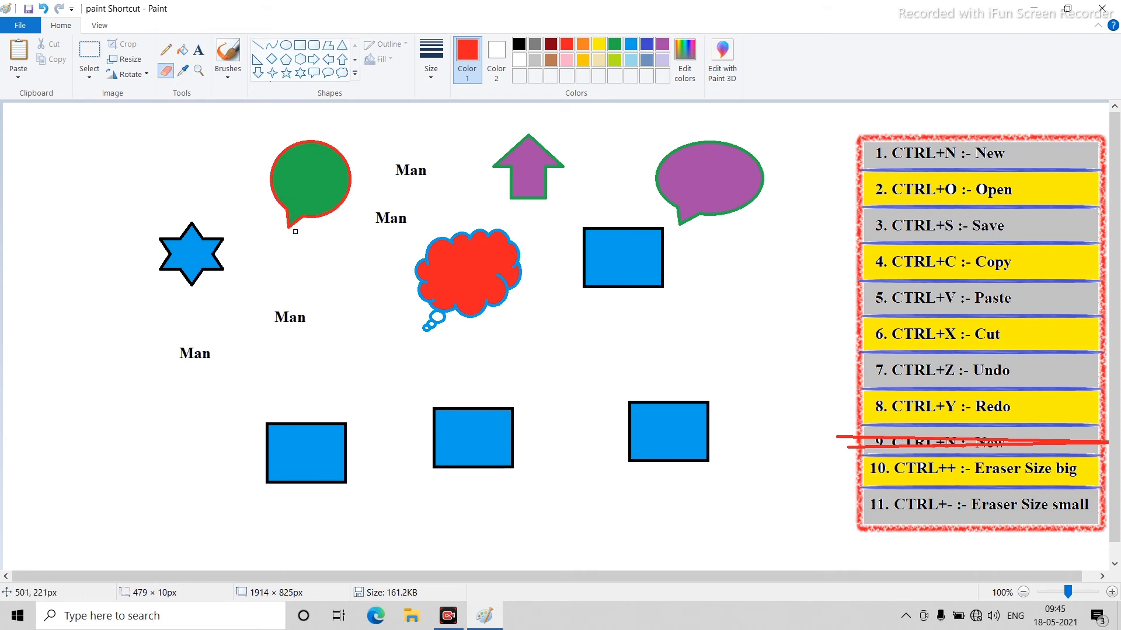
drag(298, 223, 301, 212)
key(ctrl+plus)
key(ctrl+plus)
key(ctrl+plus)
key(ctrl+plus)
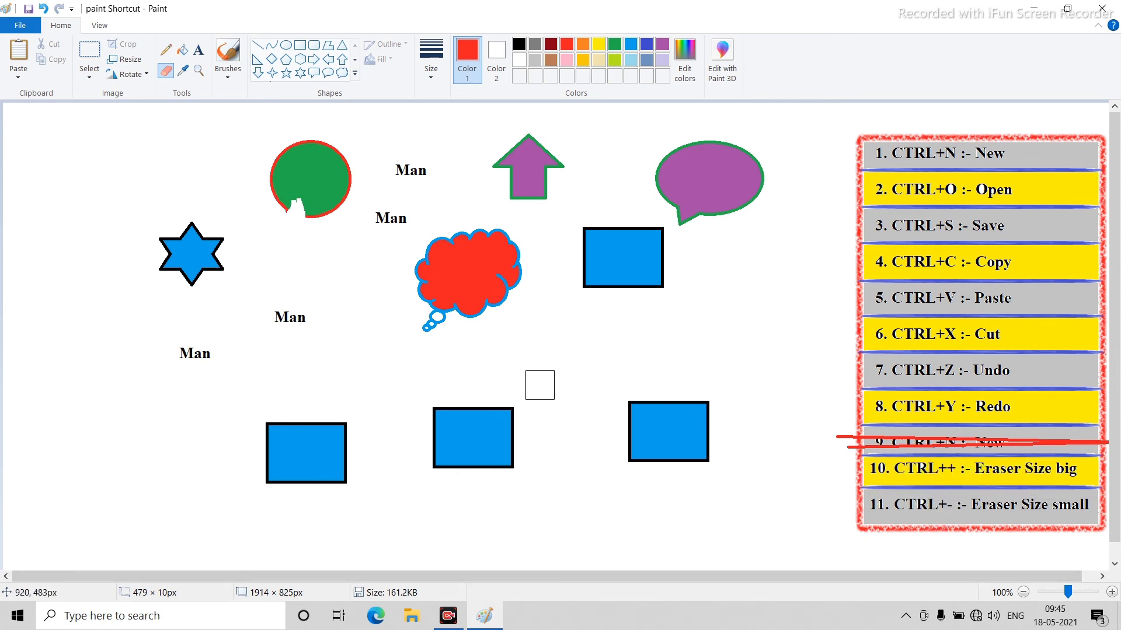
mouse_move(348, 169)
mouse_down()
mouse_move(290, 211)
mouse_move(278, 175)
mouse_up()
drag(356, 216, 436, 152)
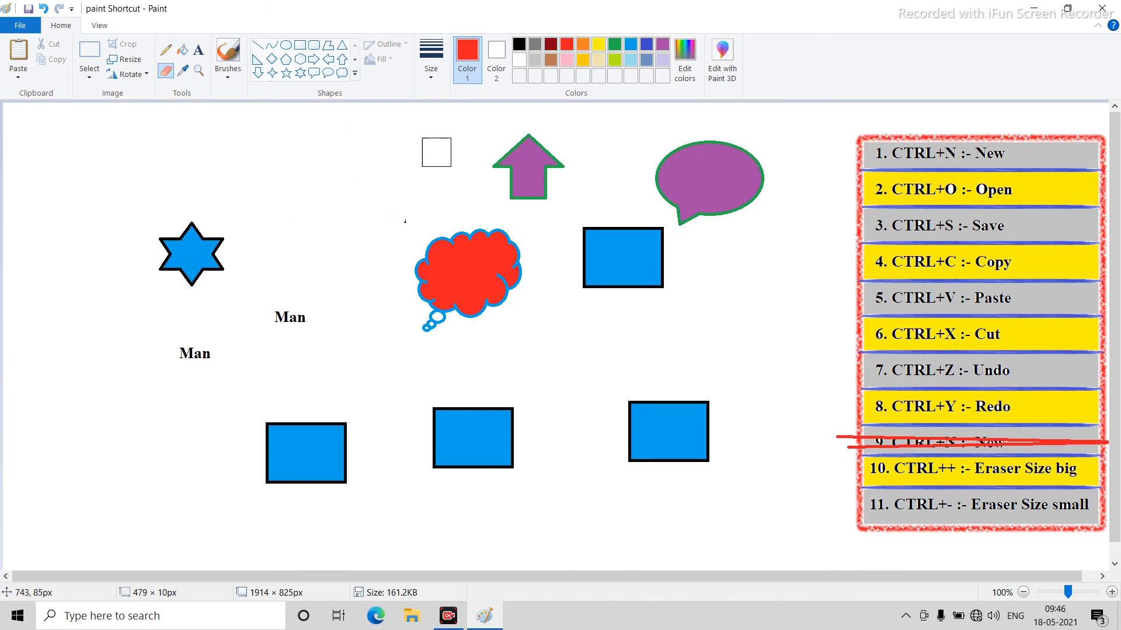
mouse_move(385, 249)
mouse_down()
mouse_move(237, 351)
mouse_move(144, 376)
mouse_up()
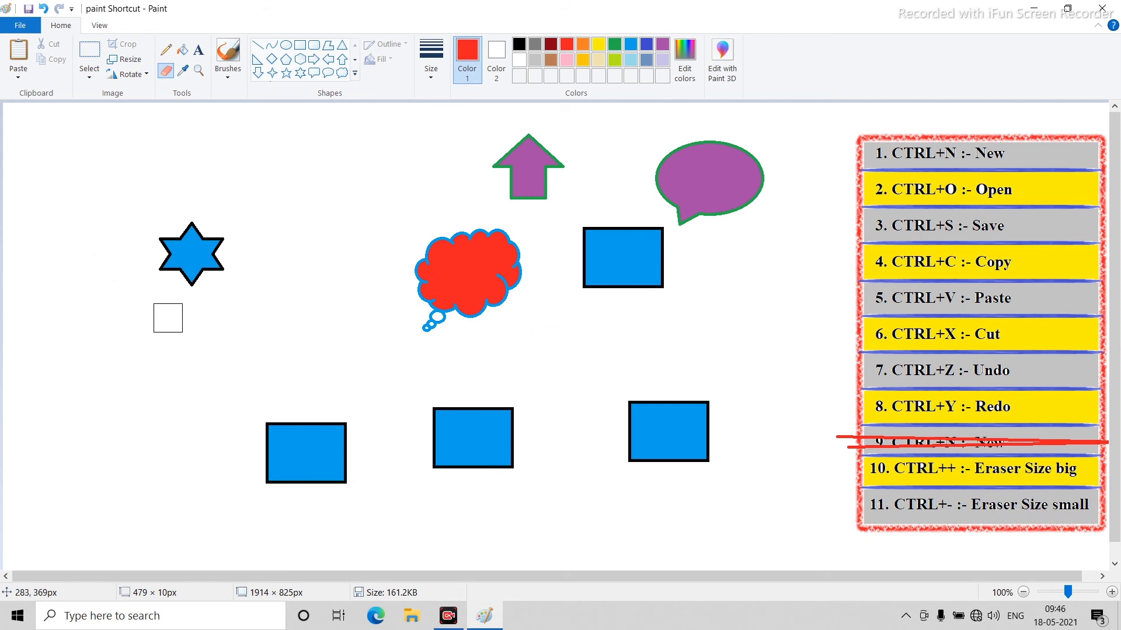
key(ctrl+minus)
key(ctrl+minus)
key(ctrl+minus)
key(ctrl+minus)
key(ctrl+minus)
key(ctrl+minus)
key(ctrl+minus)
key(ctrl+minus)
drag(190, 286, 212, 225)
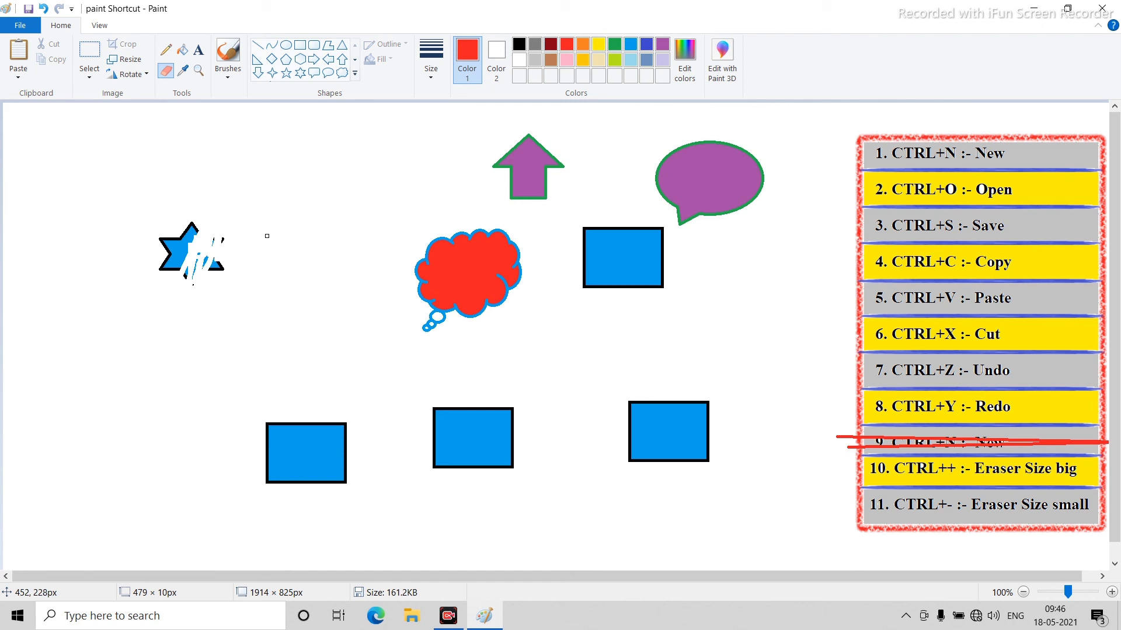
Draw a red rectangle above the star with a thicker outline size.
click(300, 45)
mouse_move(268, 141)
mouse_down()
mouse_move(355, 223)
mouse_move(429, 224)
mouse_move(362, 225)
mouse_up()
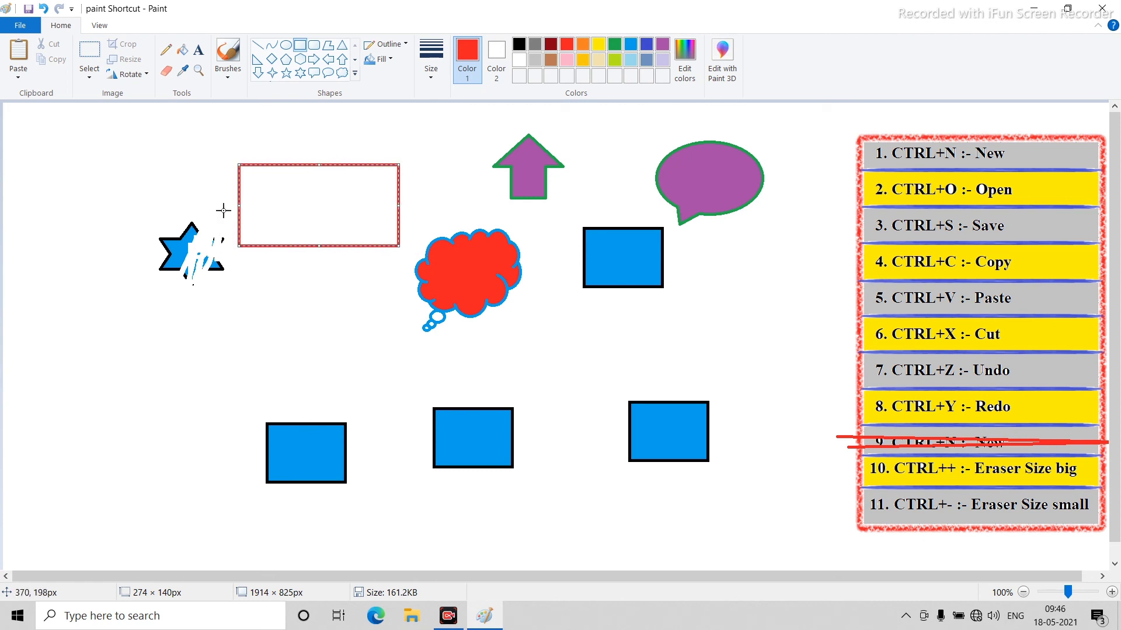
click(432, 64)
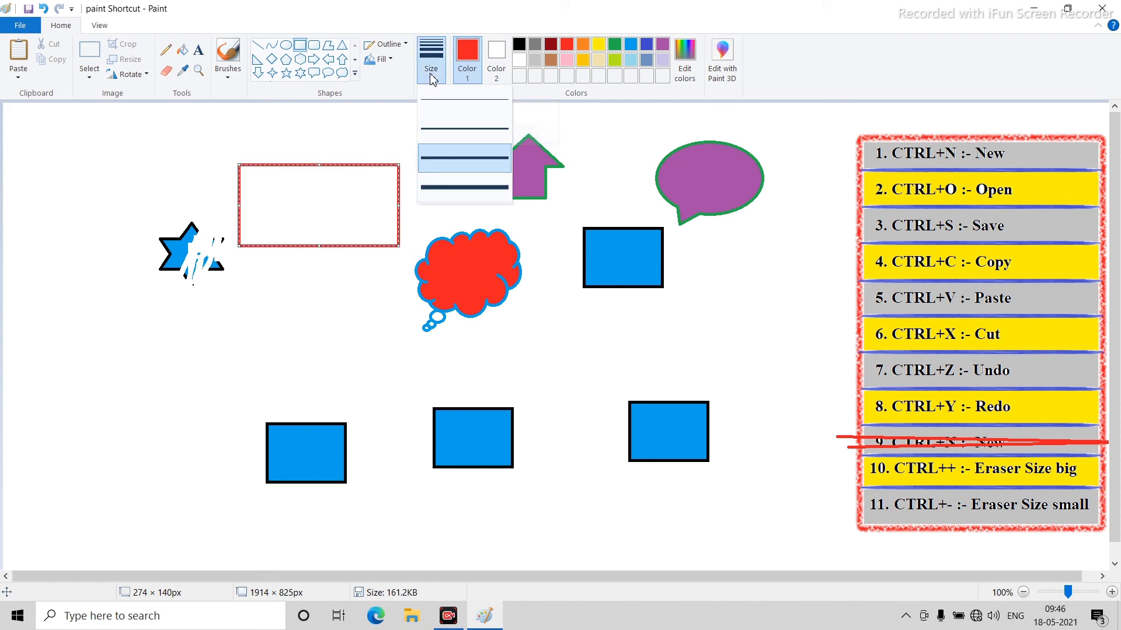
click(463, 187)
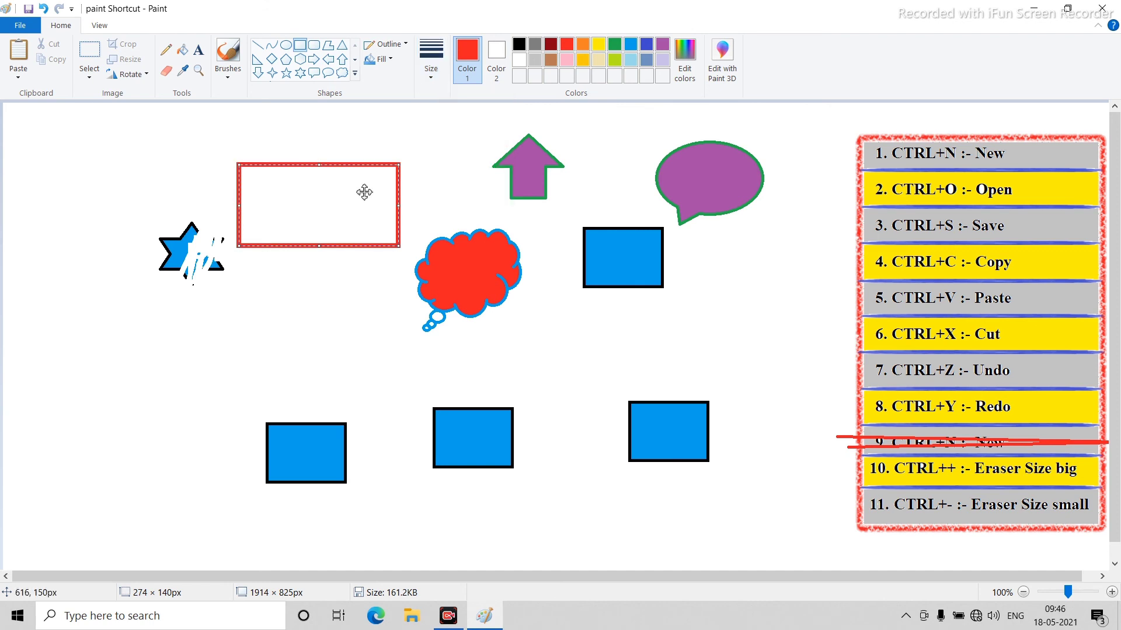
Adjust the rectangle's outline with Ctrl++/Ctrl+-, settle on medium thickness, and commit it.
key(ctrl+plus)
key(ctrl+plus)
key(ctrl+plus)
key(ctrl+plus)
key(ctrl+plus)
key(ctrl+plus)
key(ctrl+plus)
key(ctrl+plus)
key(ctrl+plus)
key(ctrl+plus)
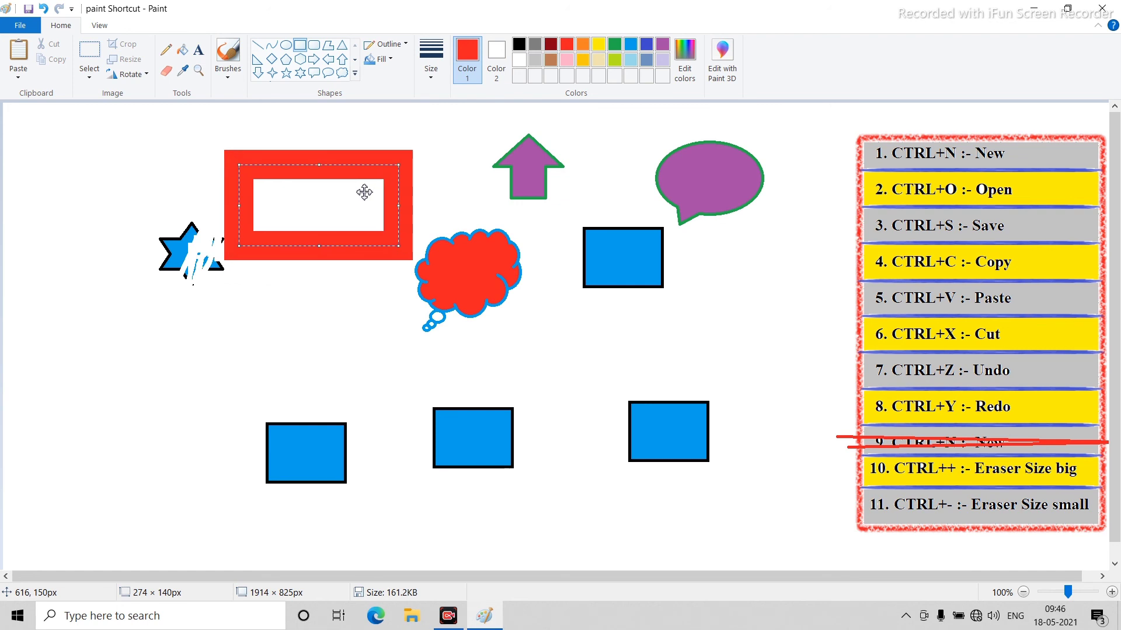
key(ctrl+minus)
key(ctrl+minus)
key(ctrl+minus)
key(ctrl+minus)
key(ctrl+minus)
key(ctrl+minus)
key(ctrl+minus)
key(ctrl+minus)
key(ctrl+minus)
key(ctrl+minus)
key(ctrl+minus)
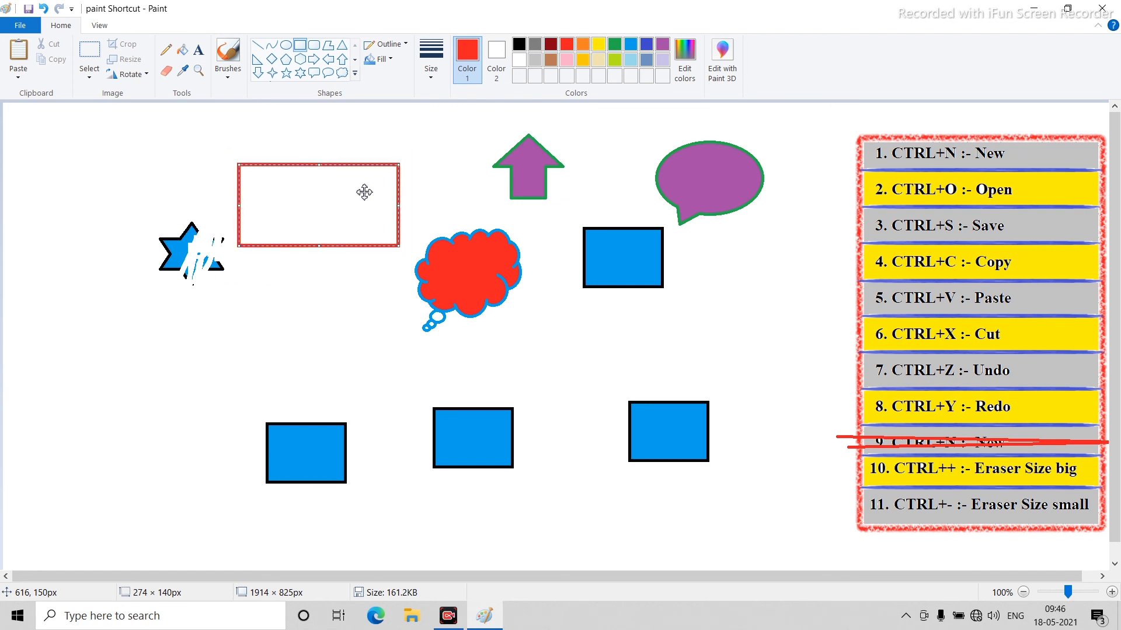
key(ctrl+plus)
key(ctrl+plus)
key(ctrl+plus)
key(ctrl+plus)
key(ctrl+plus)
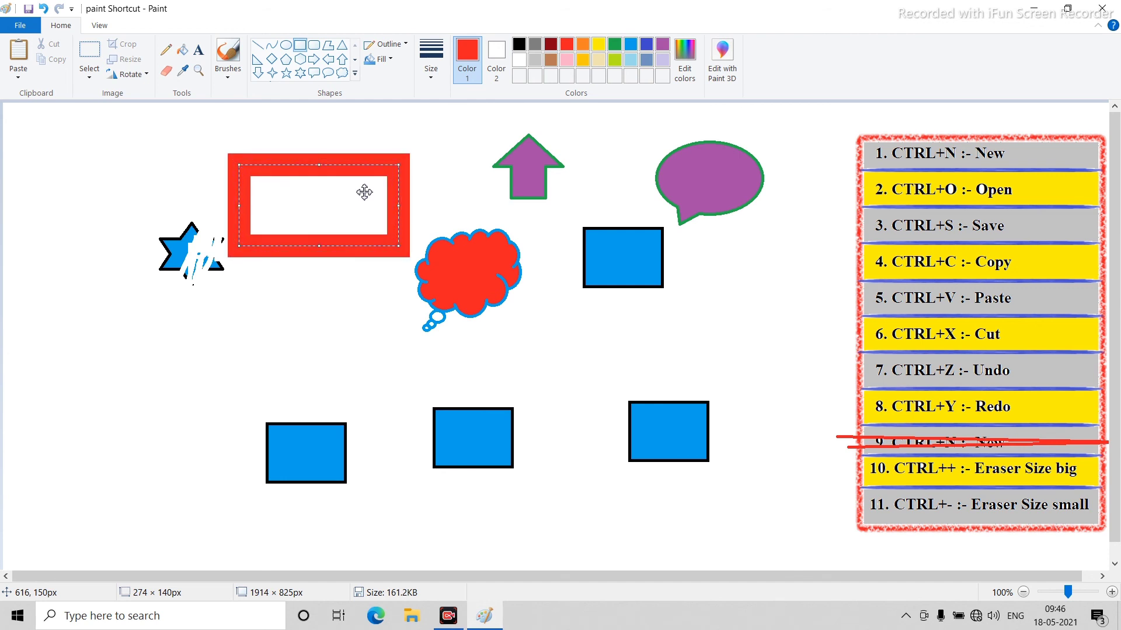
key(ctrl+plus)
key(ctrl+plus)
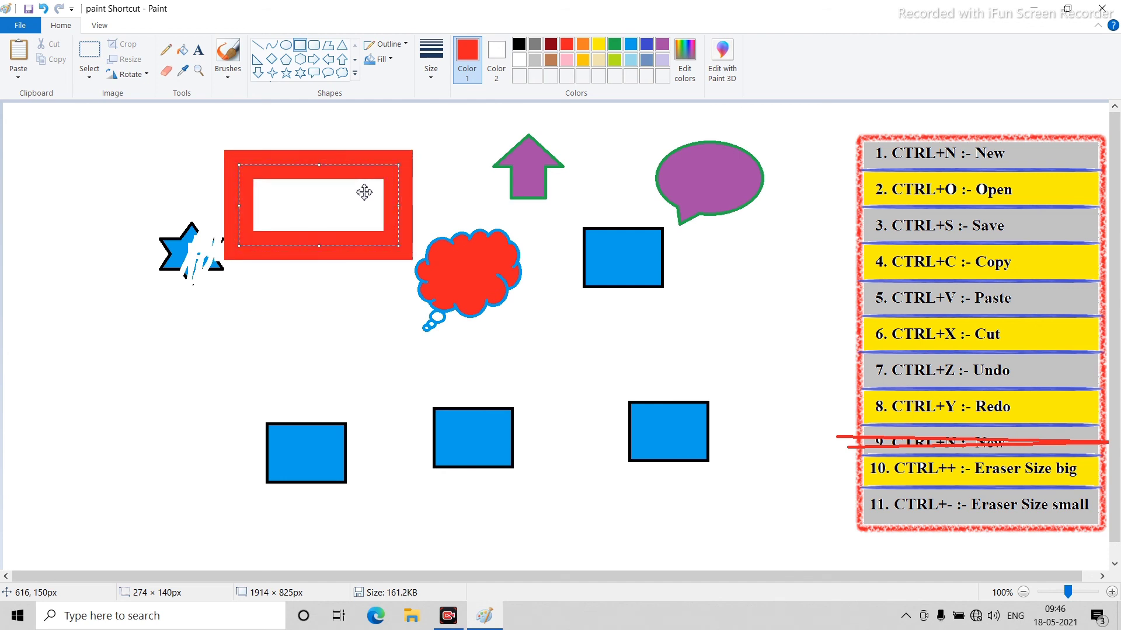
key(ctrl+minus)
key(ctrl+minus)
key(ctrl+minus)
key(ctrl+minus)
key(ctrl+minus)
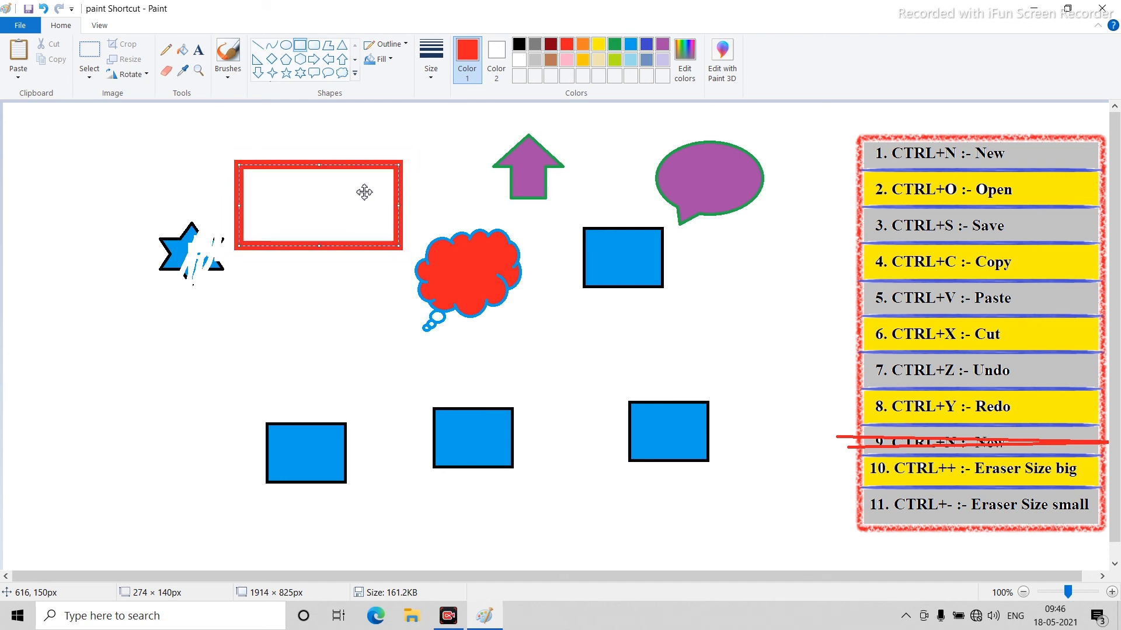
key(ctrl+minus)
key(ctrl+minus)
key(ctrl+plus)
key(ctrl+plus)
key(ctrl+plus)
key(ctrl+plus)
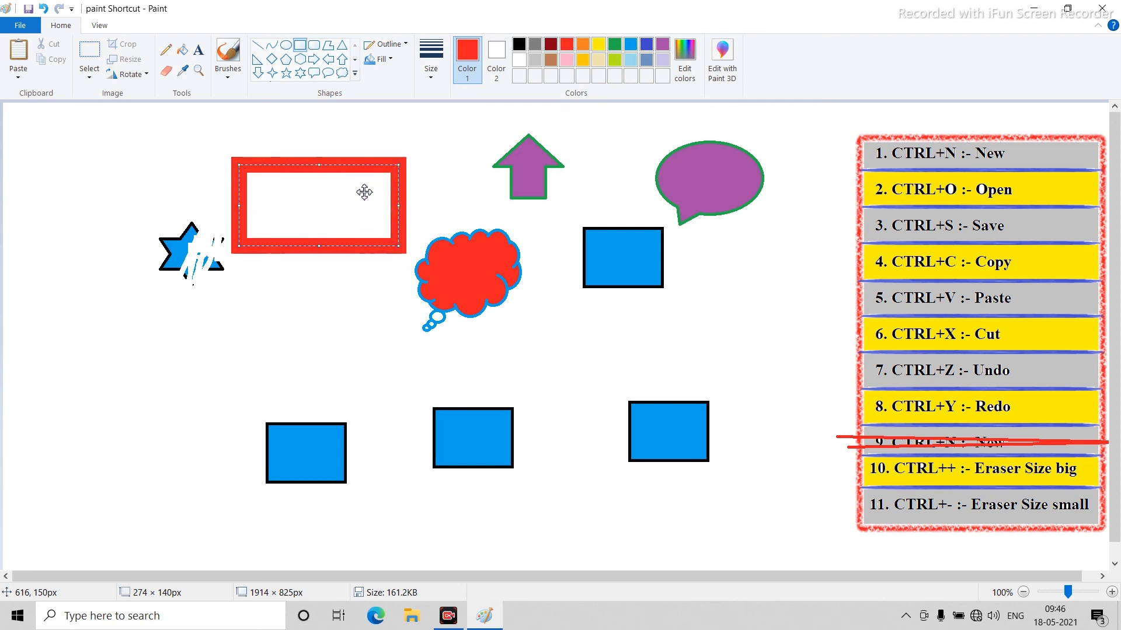
key(ctrl+plus)
key(ctrl+plus)
key(ctrl+plus)
key(ctrl+minus)
key(ctrl+minus)
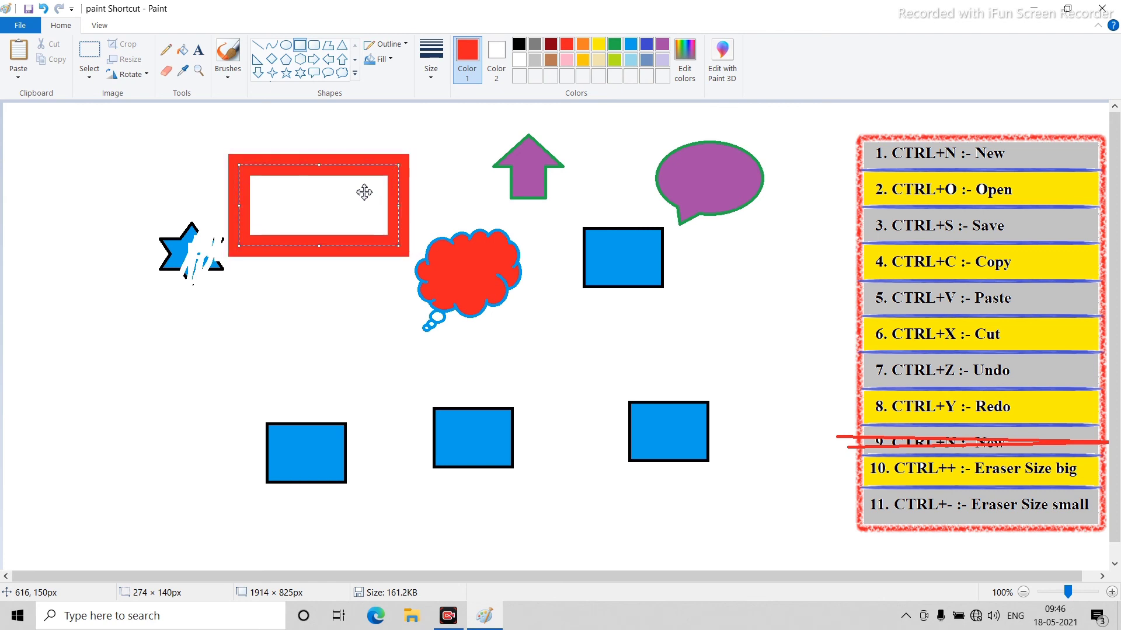
key(ctrl+minus)
key(ctrl+minus)
key(ctrl+minus)
key(ctrl+minus)
key(ctrl+minus)
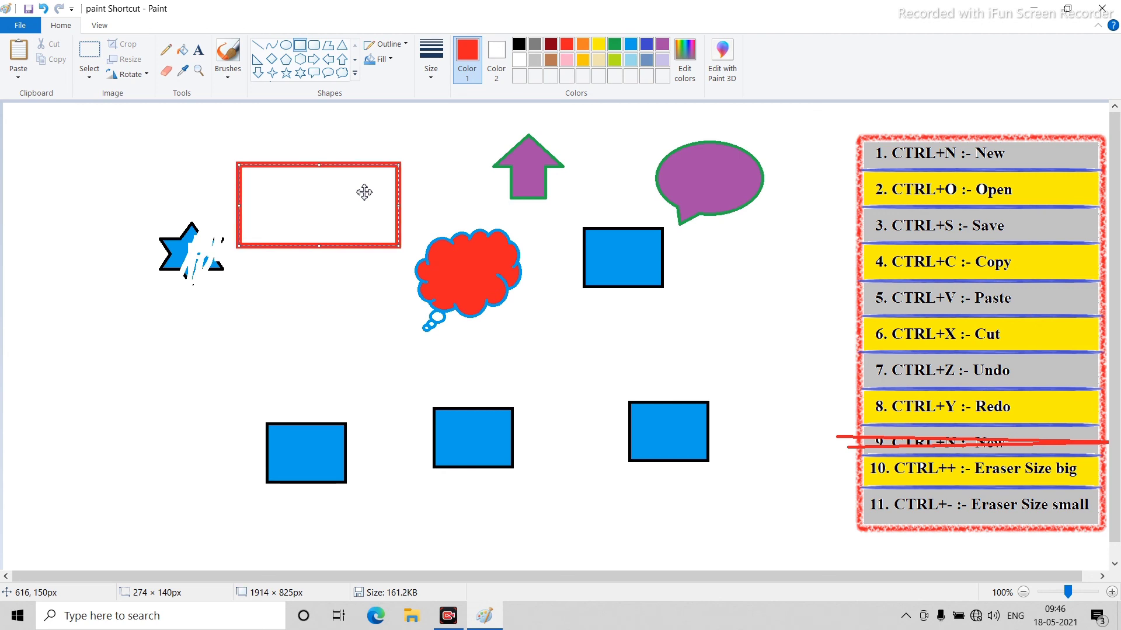
click(342, 368)
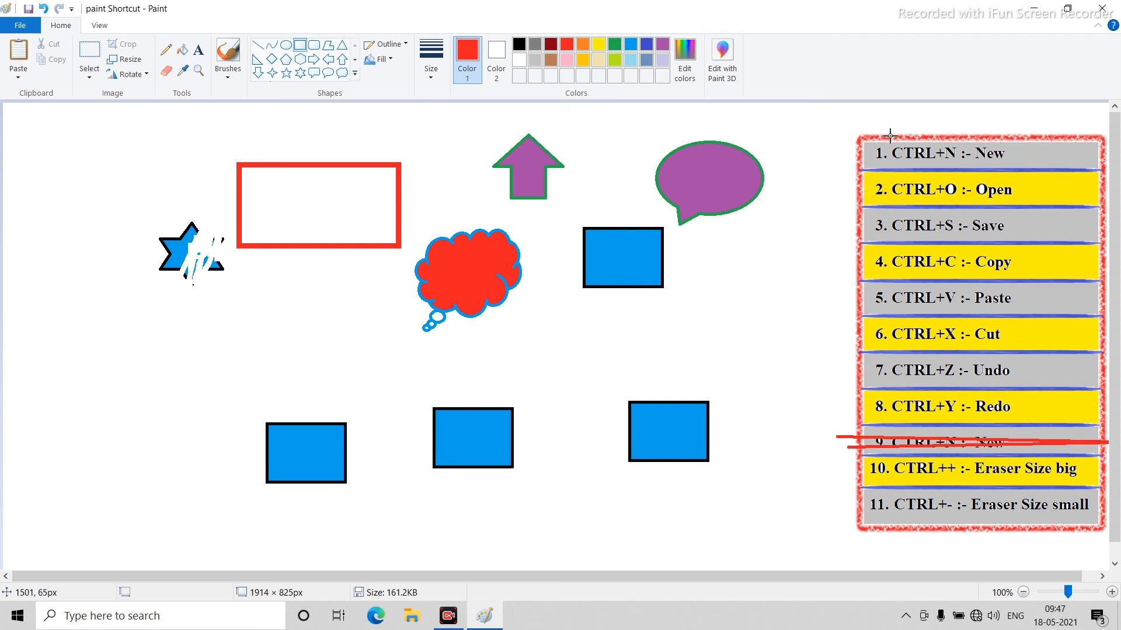
Draw a red rectangle around the shortcut list and shift it left to enclose it.
mouse_move(827, 114)
mouse_down()
mouse_move(1073, 374)
mouse_move(1113, 544)
mouse_up()
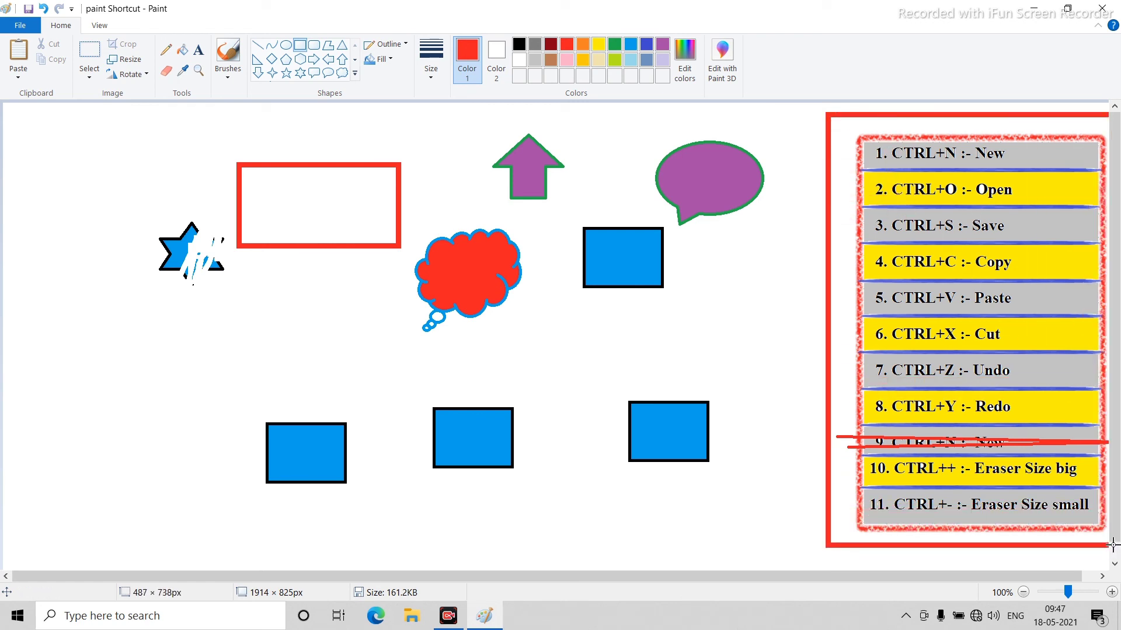
mouse_move(958, 242)
mouse_down()
mouse_move(914, 239)
mouse_move(969, 245)
mouse_up()
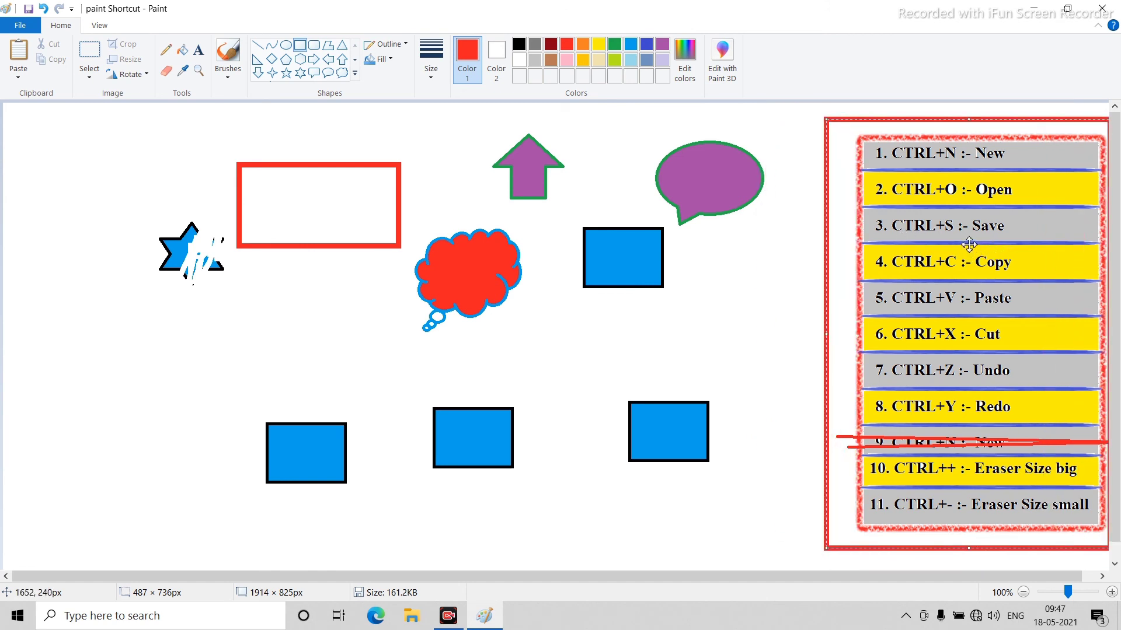